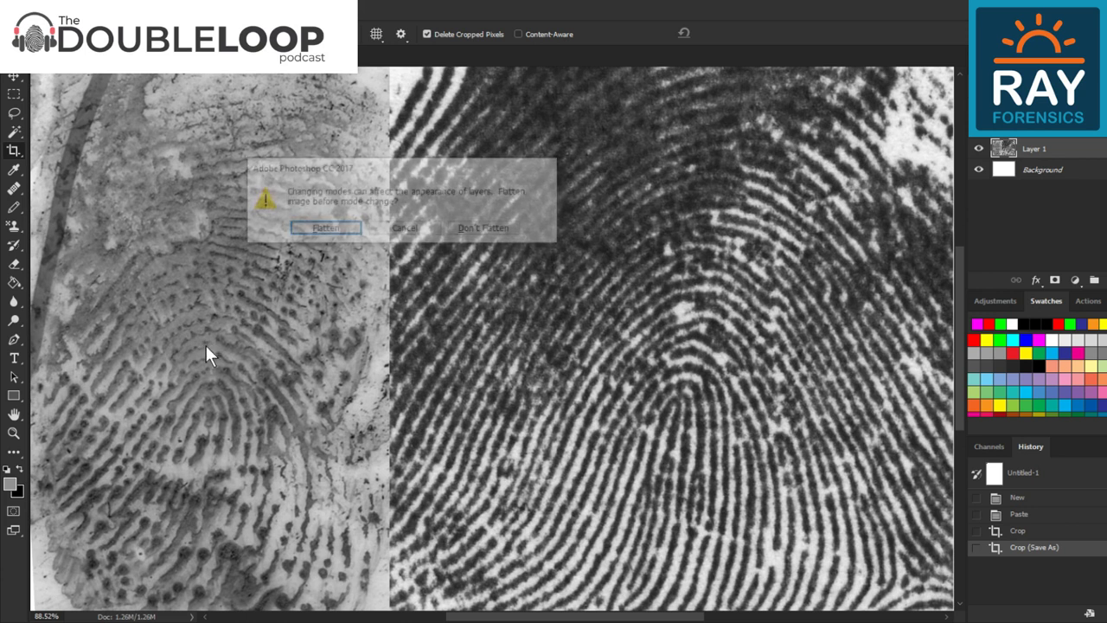
Change the image mode without flattening the layers to set up the GYRO layer groups
left_click(483, 228)
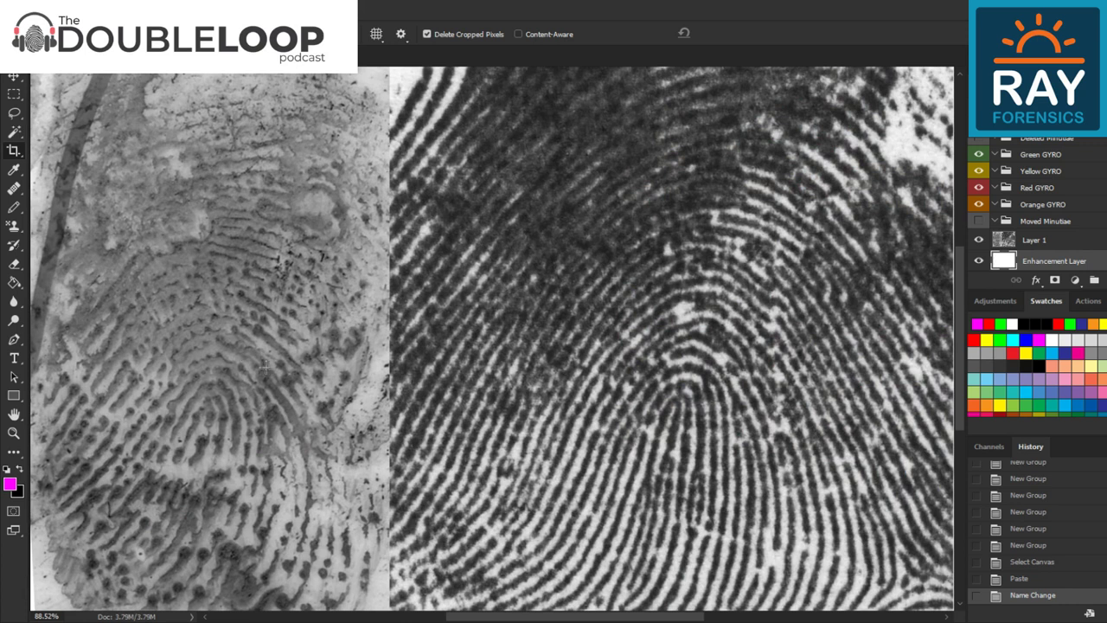
left_click_drag(956, 308, 957, 323)
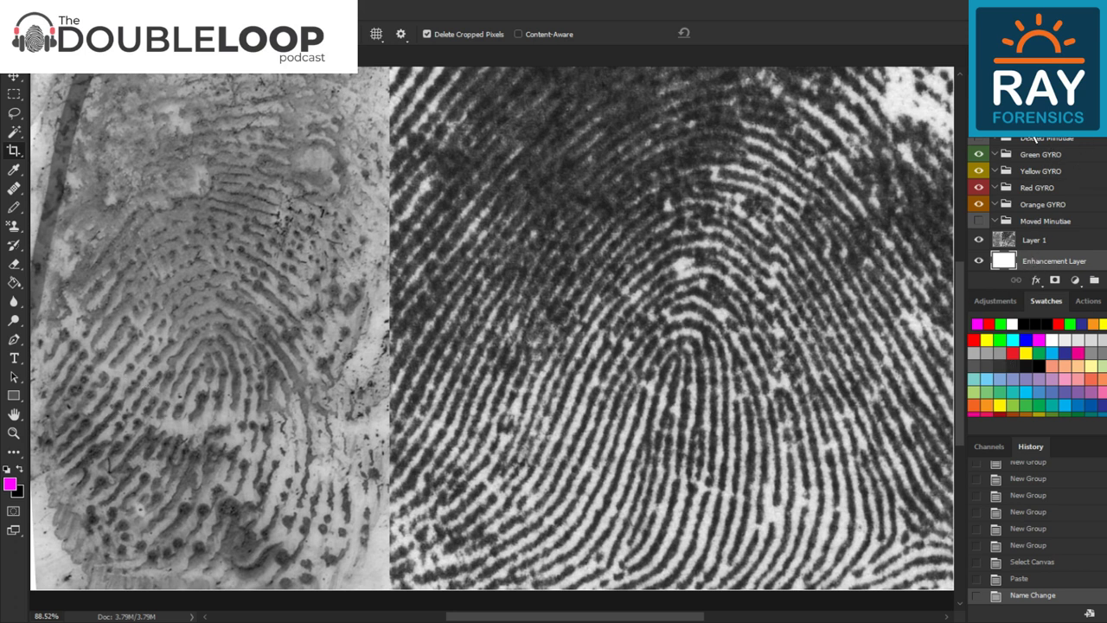
Mark two minutiae in the left-hand print with Green GYRO dots, one just left of the core and one farther left
left_click(1088, 303)
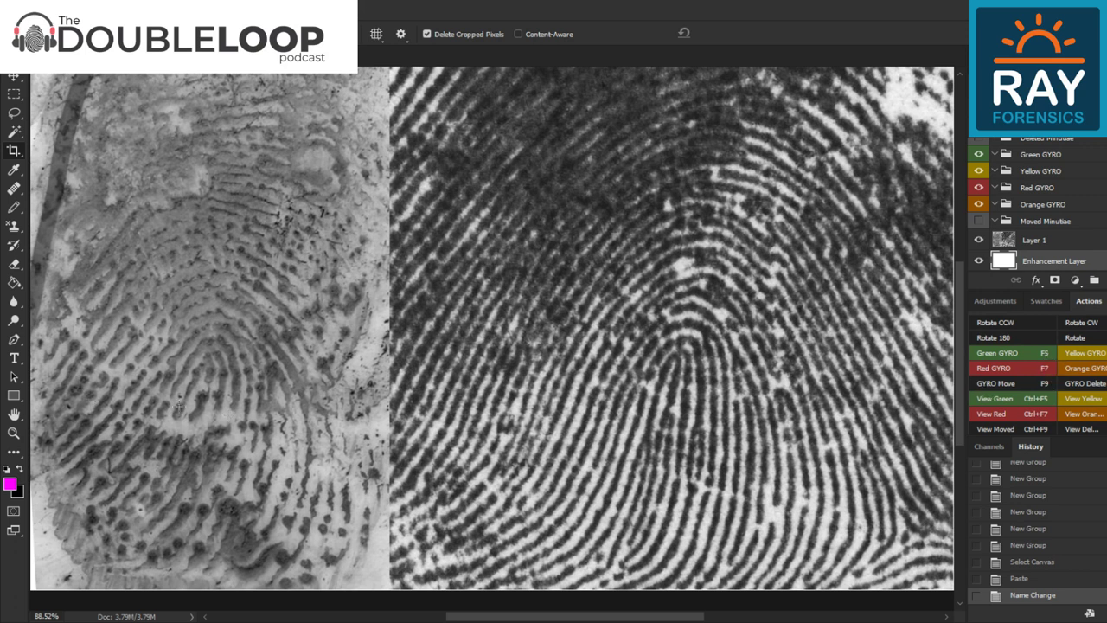
left_click(1006, 351)
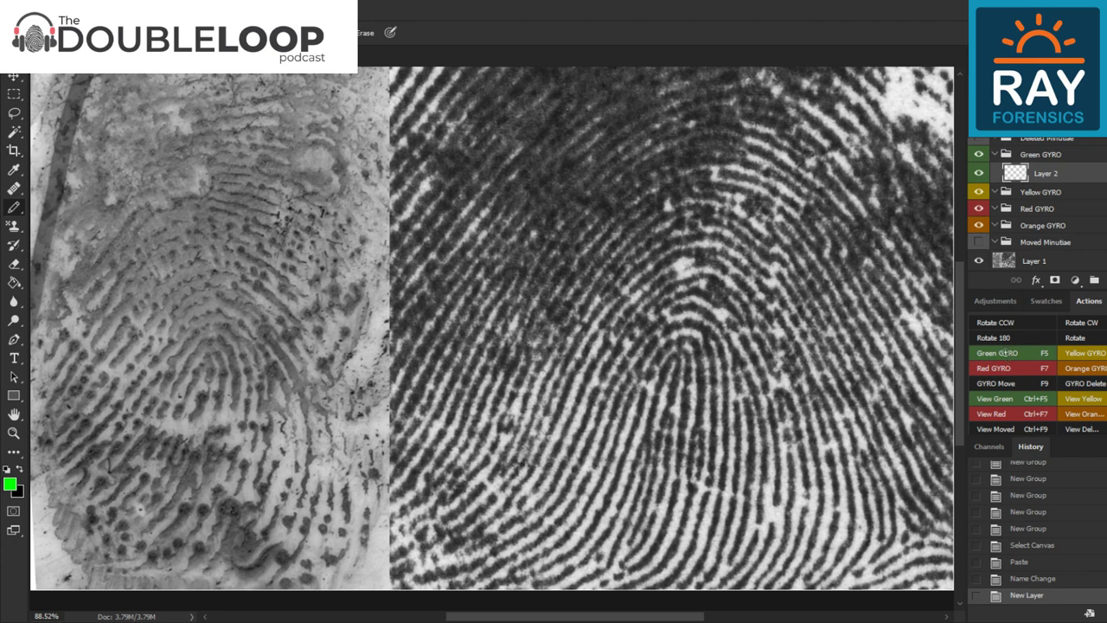
left_click(1006, 352)
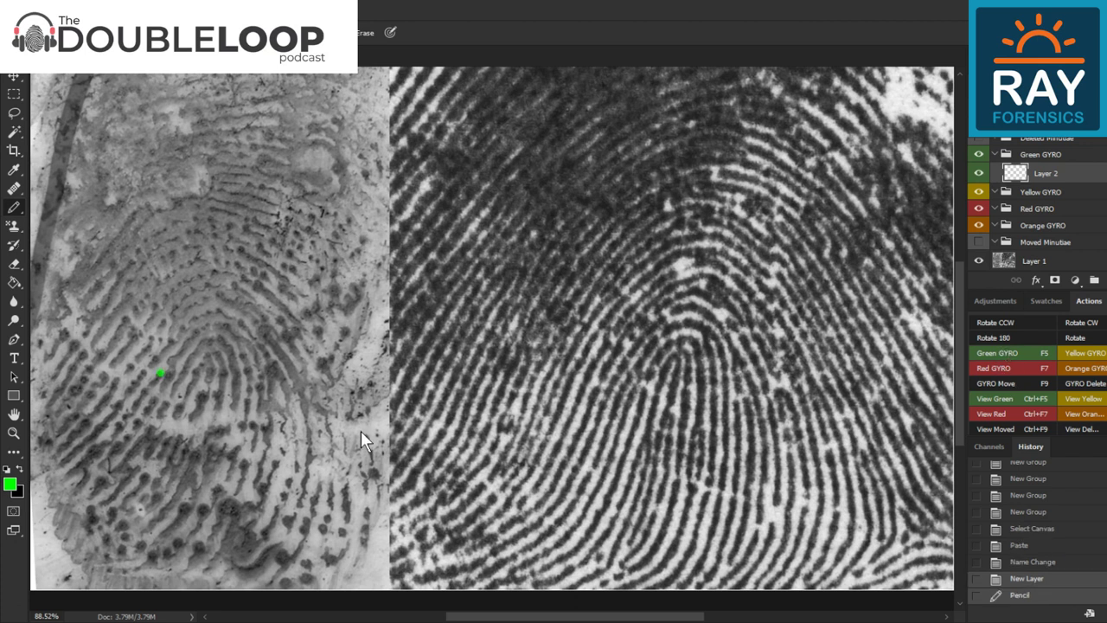
left_click(208, 361)
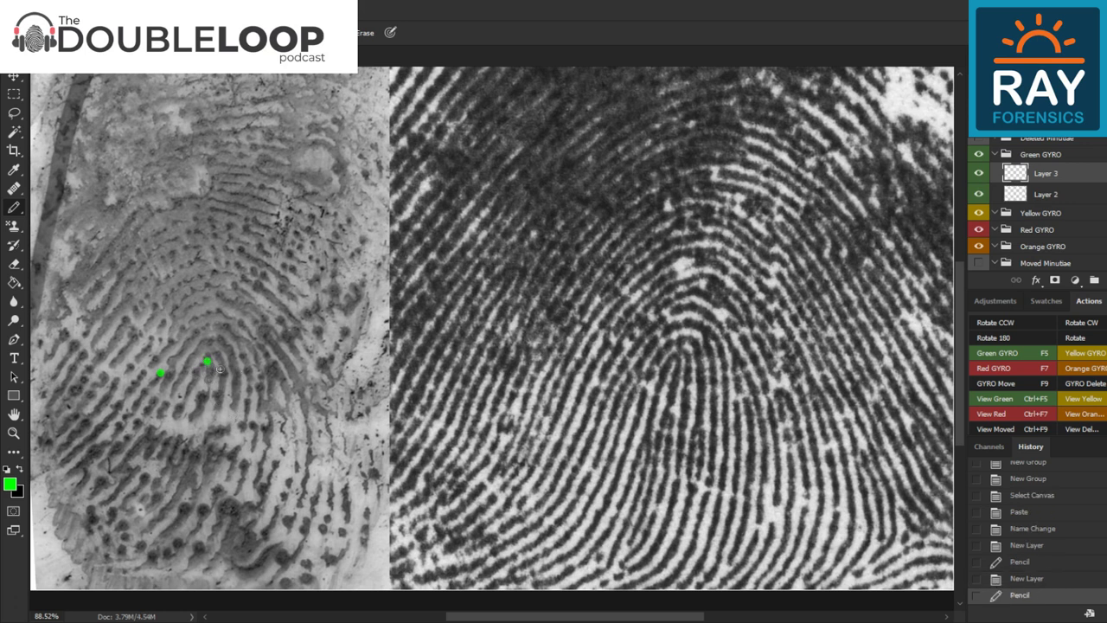
Add a Yellow GYRO dot at the left-hand print's core and a Green GYRO dot just above and right of it
left_click(1072, 356)
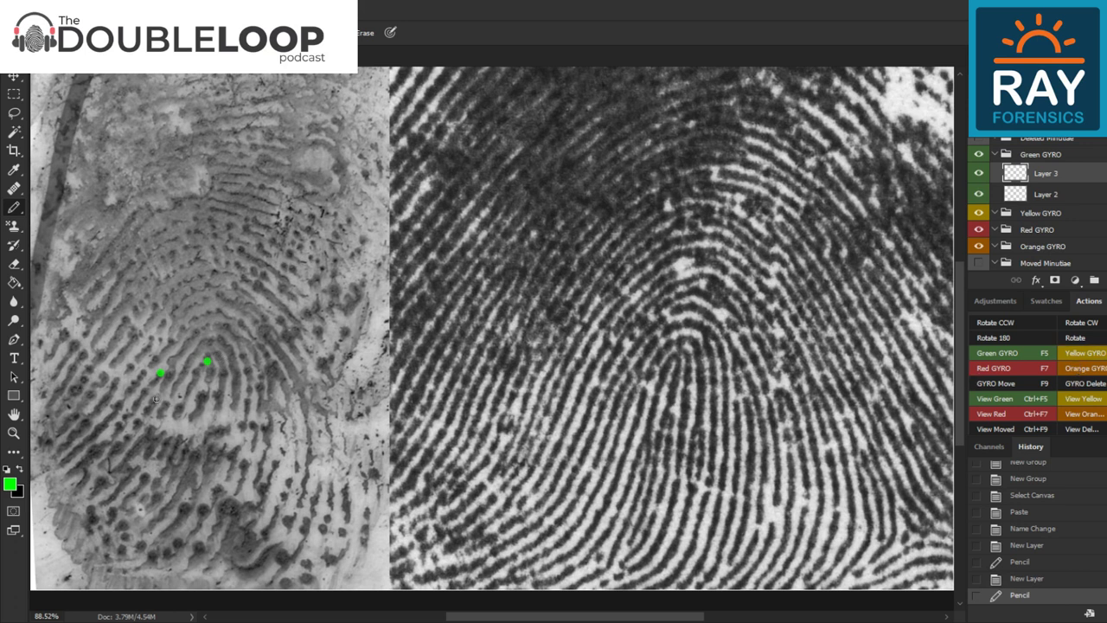
left_click(217, 355)
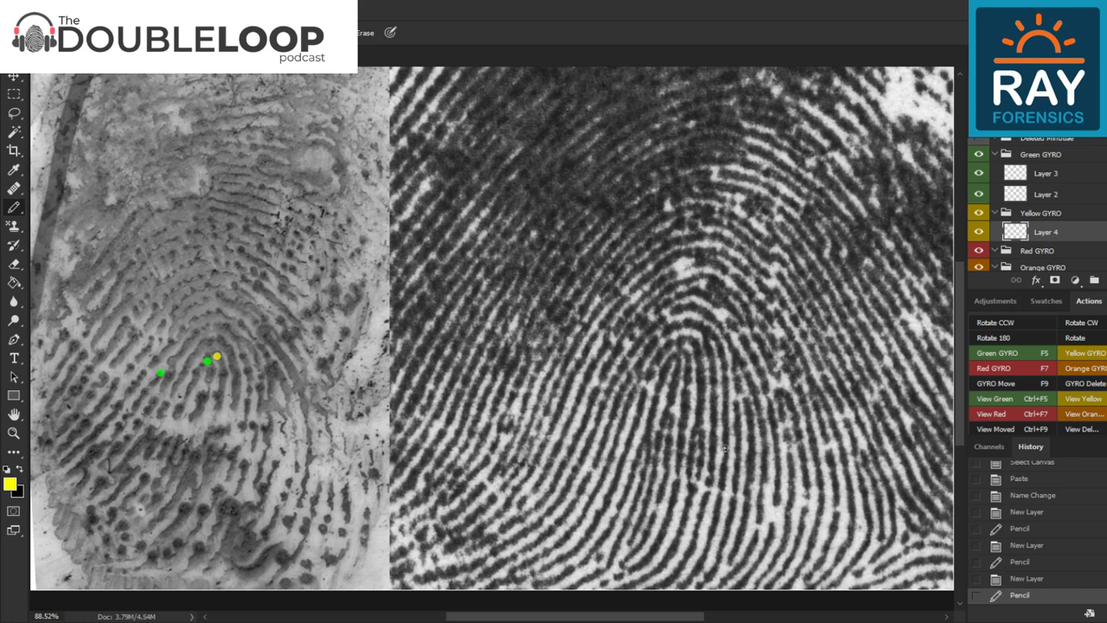
left_click(1019, 354)
left_click(242, 342)
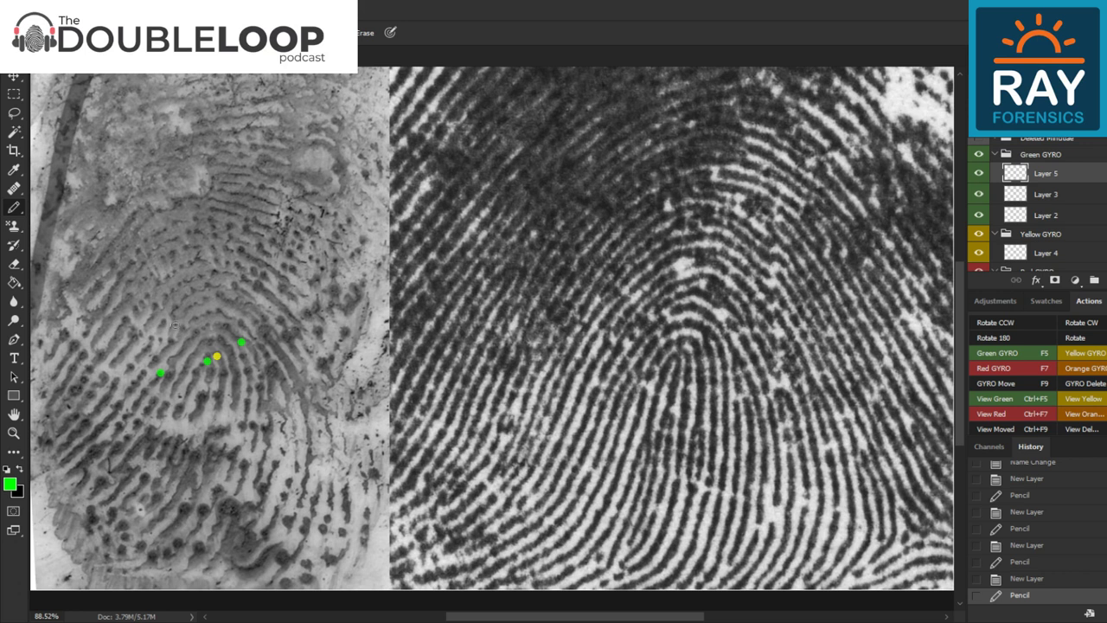
Mark two minutiae above and left of the left-hand print's core with Yellow GYRO dots on separate layers
left_click(1084, 354)
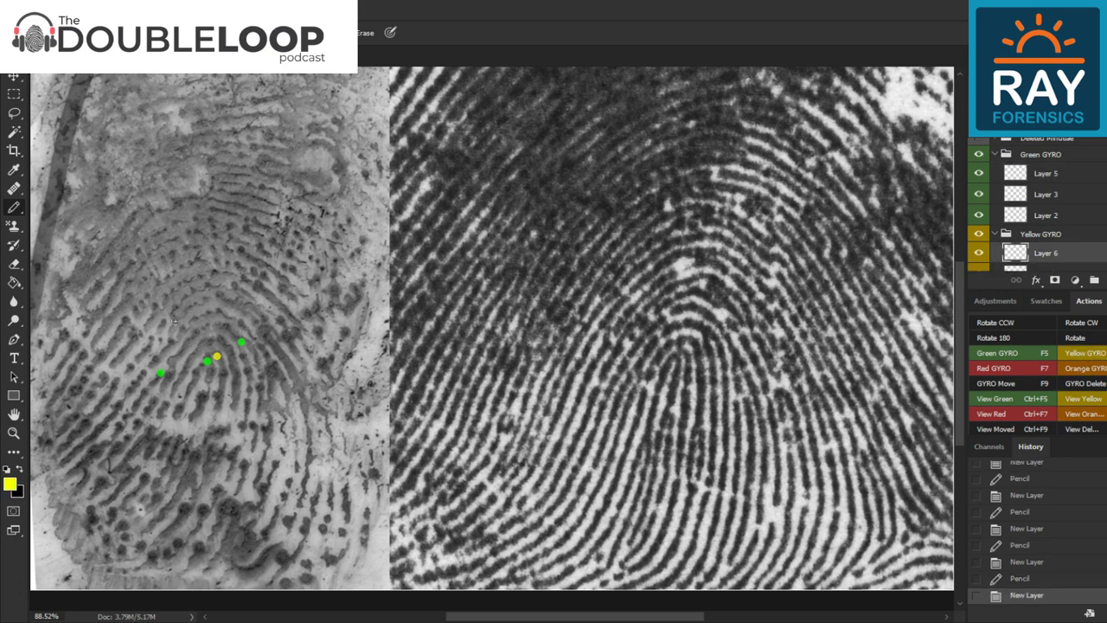
left_click(174, 321)
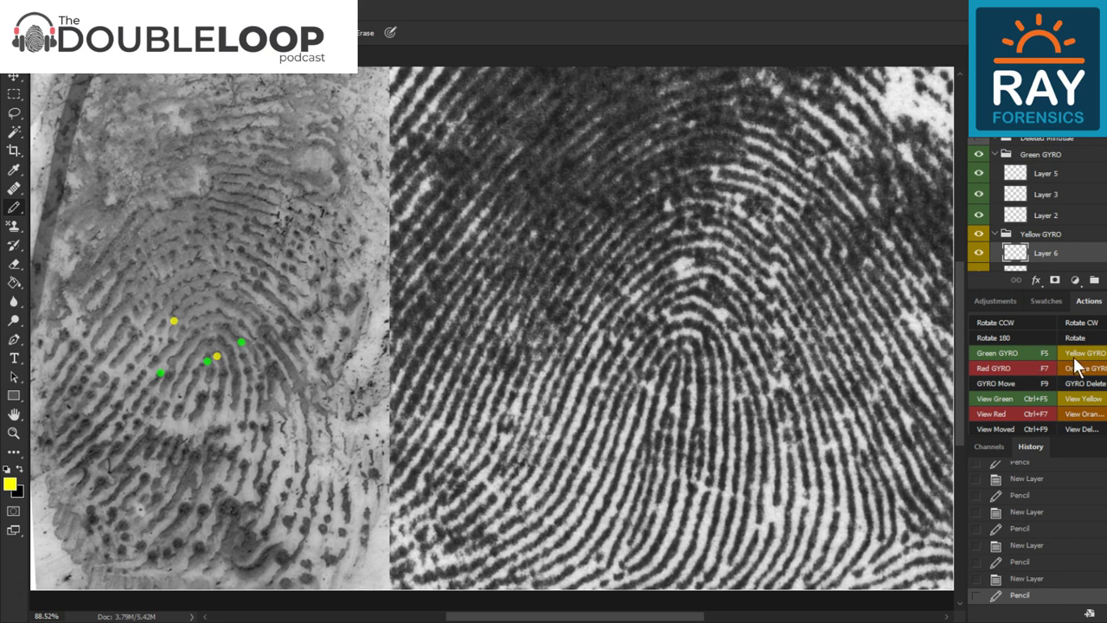
key("F6")
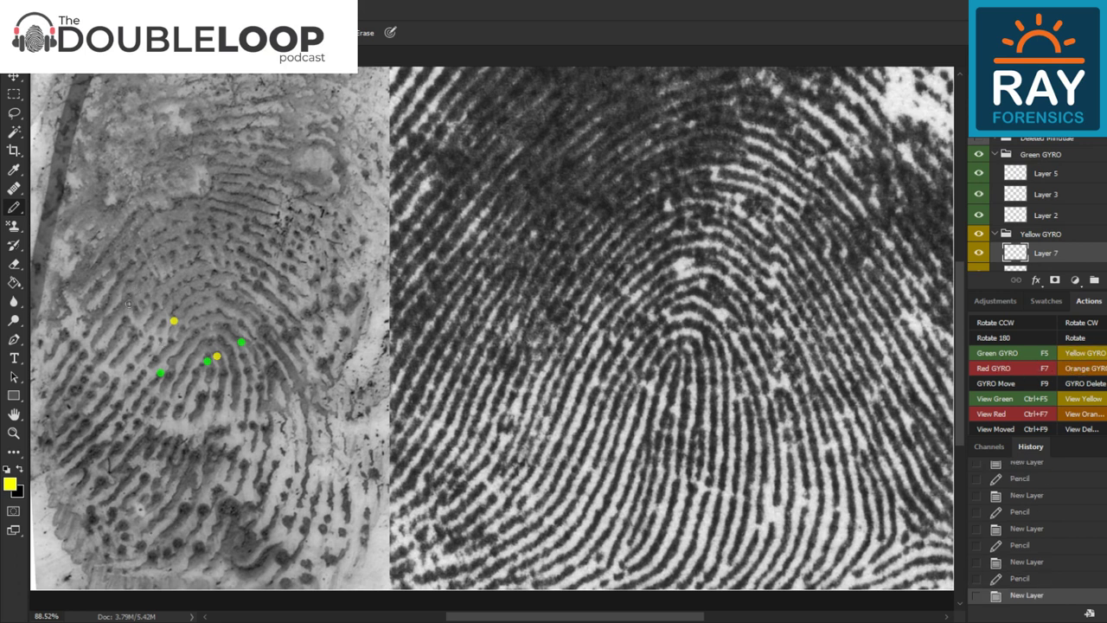
left_click(126, 297)
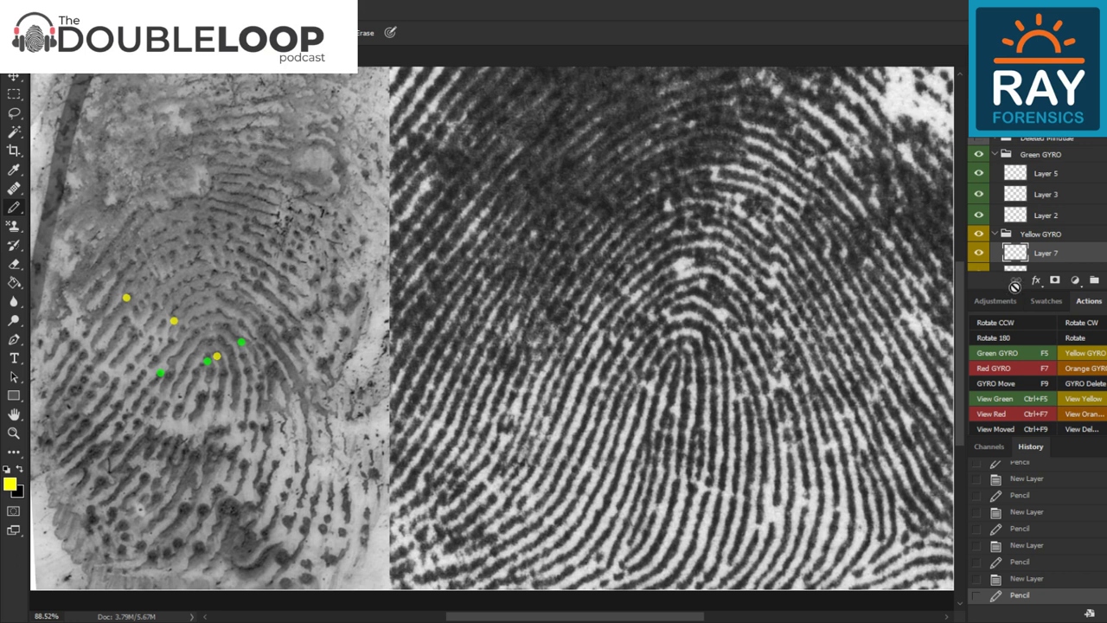
Near the top of the left-hand print, add a Green GYRO dot and a Yellow GYRO dot slightly below it
left_click(1008, 353)
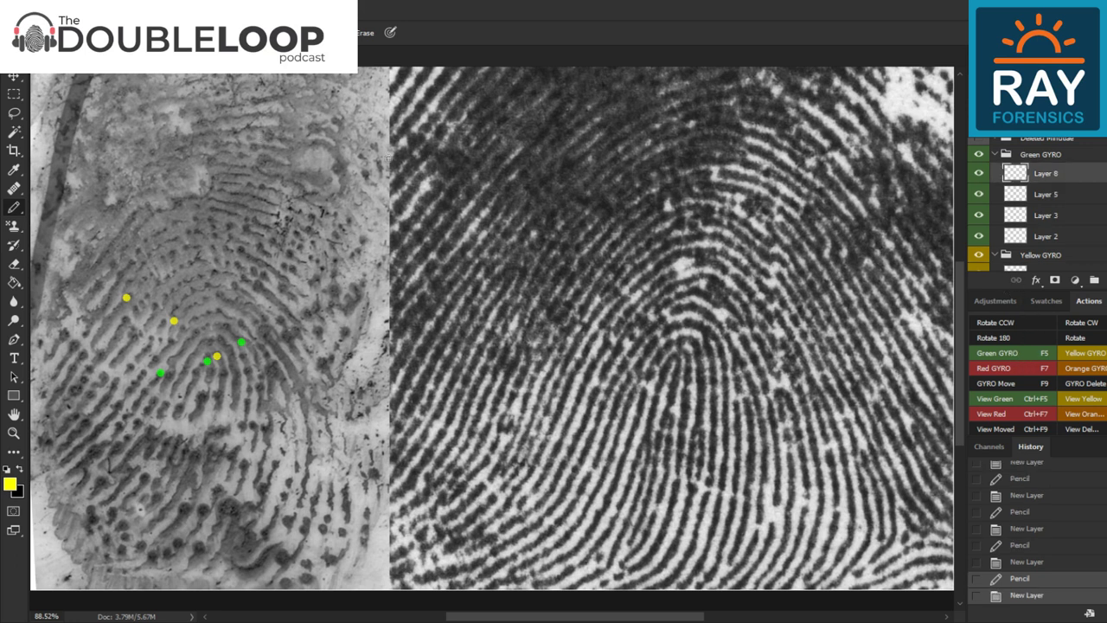
left_click(266, 137)
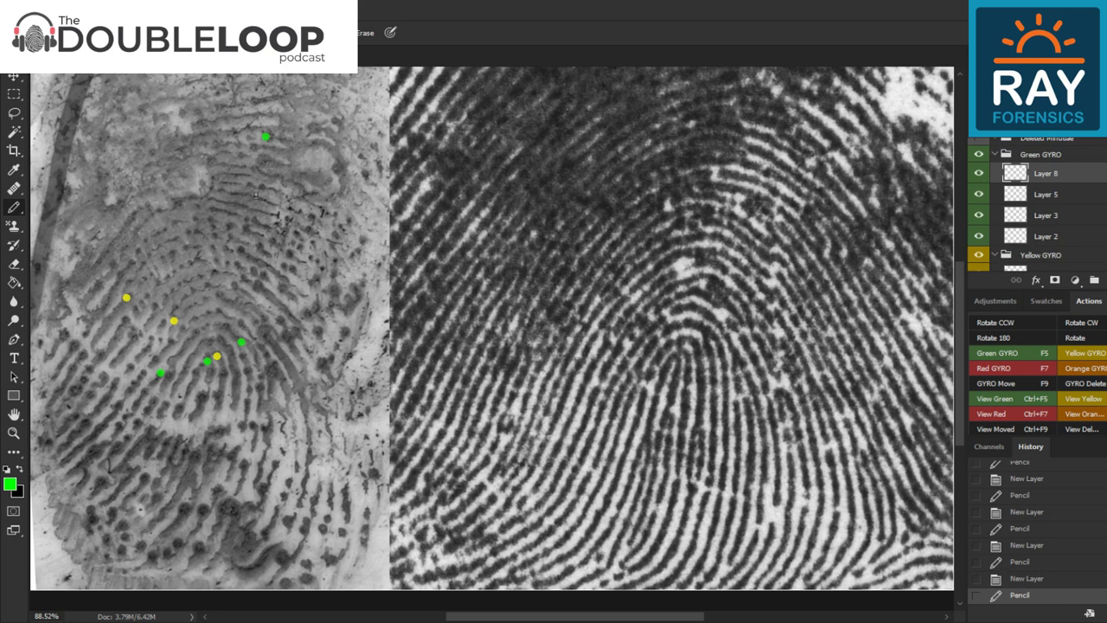
left_click(1094, 356)
left_click(250, 176)
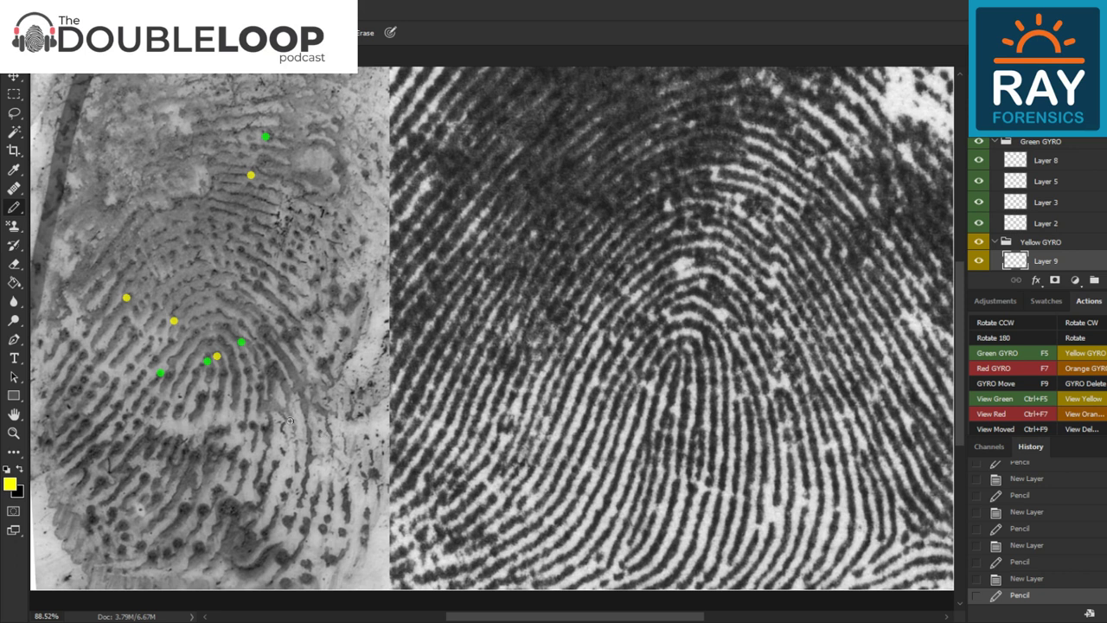
Mark four minutiae below the left-hand print's core with Yellow GYRO dots: one at right, two close together at left, one between
key("F6")
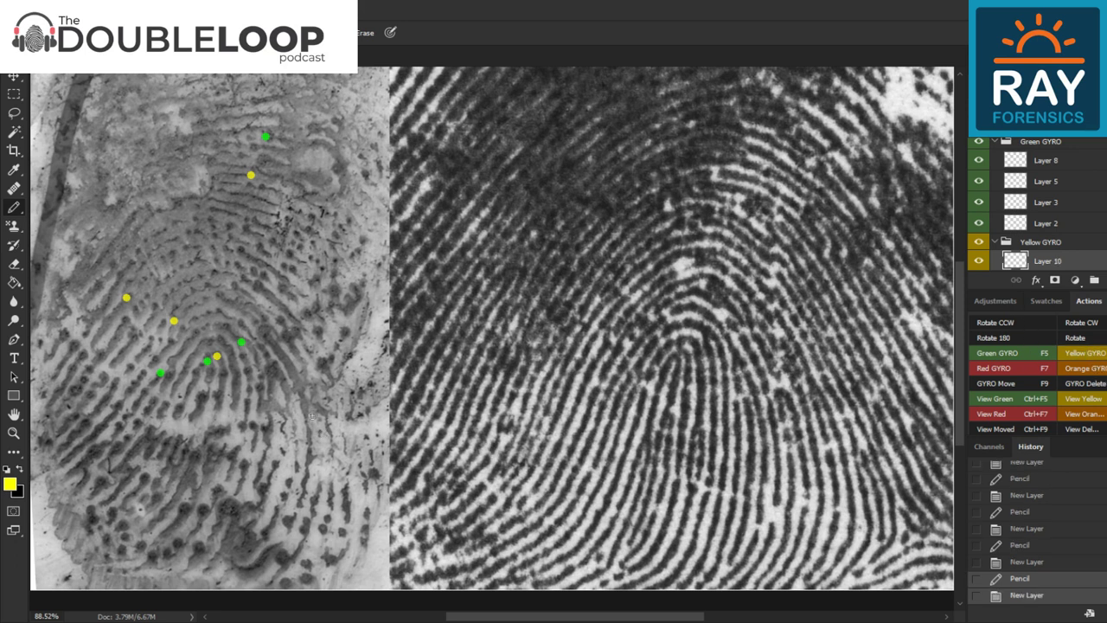
left_click(282, 416)
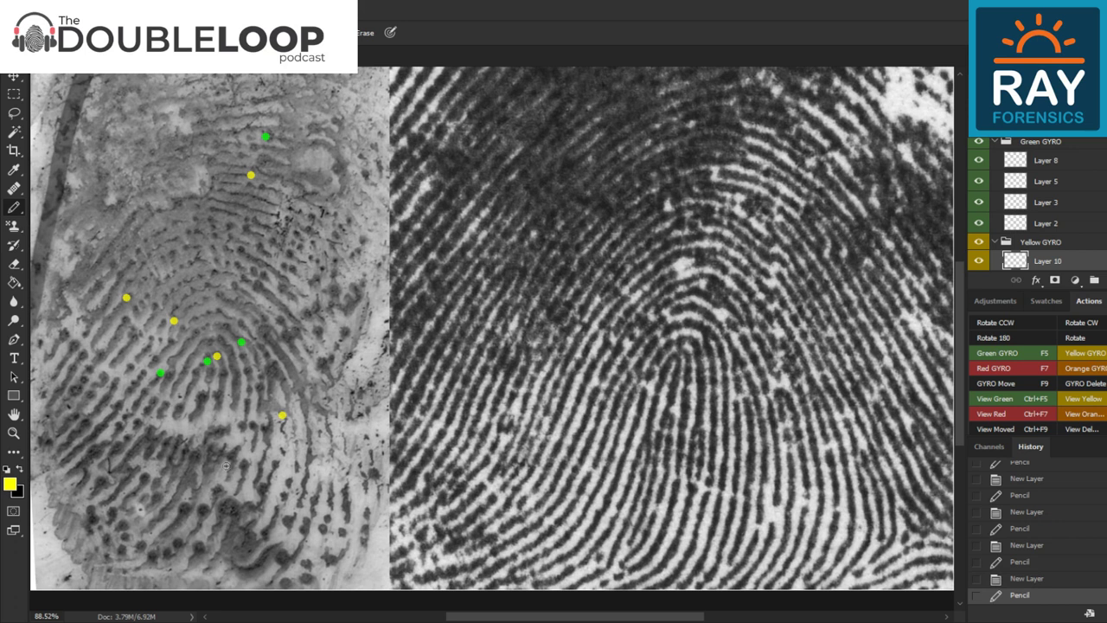
left_click(1086, 356)
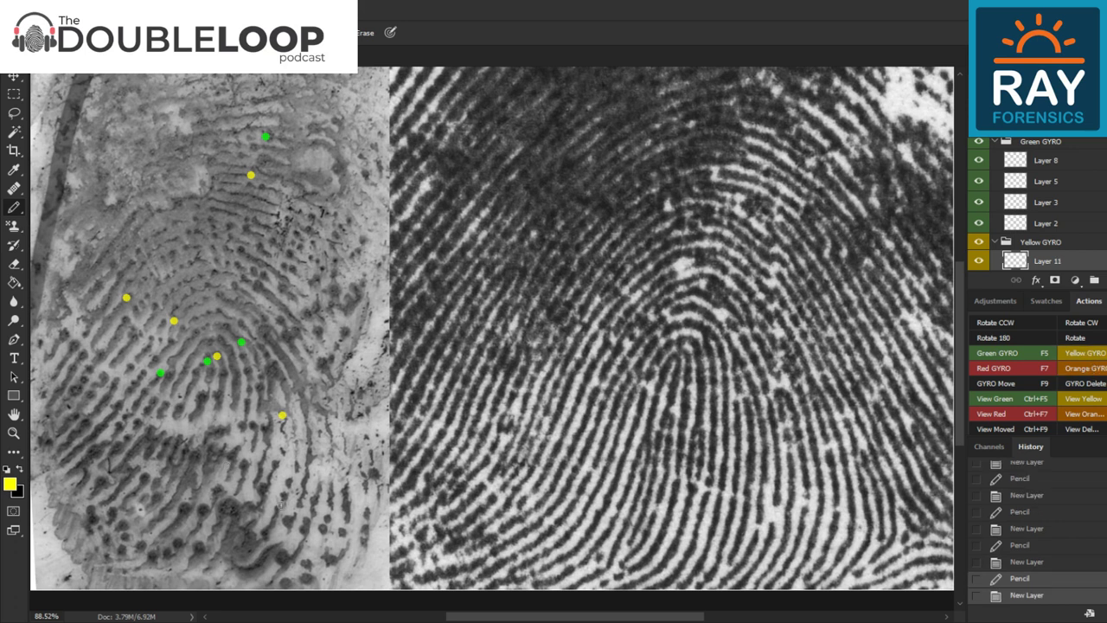
left_click(168, 433)
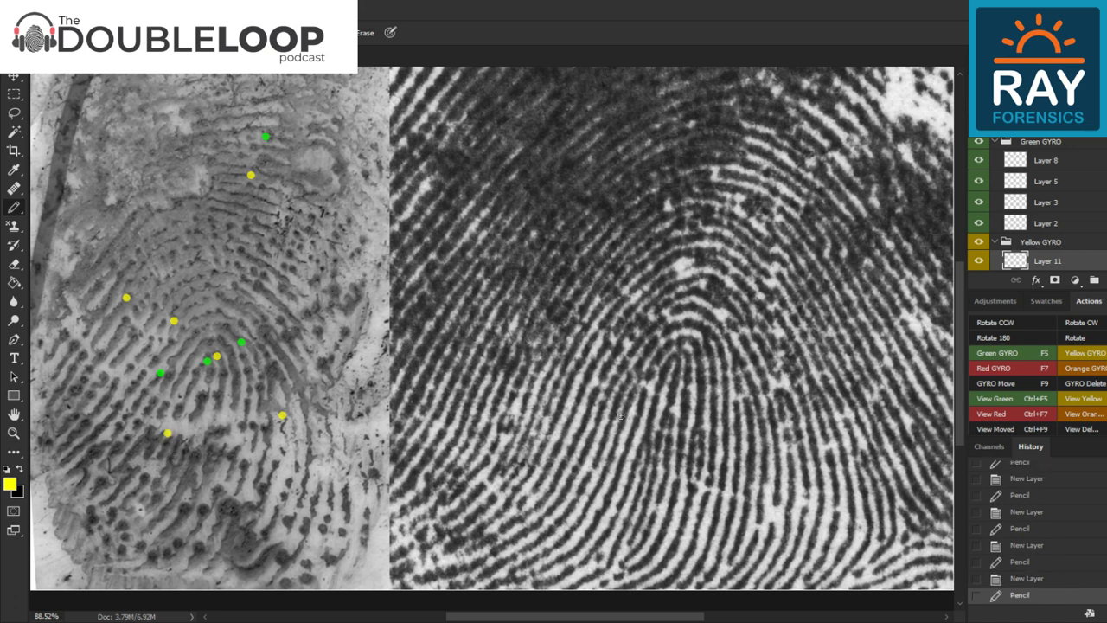
left_click(1085, 353)
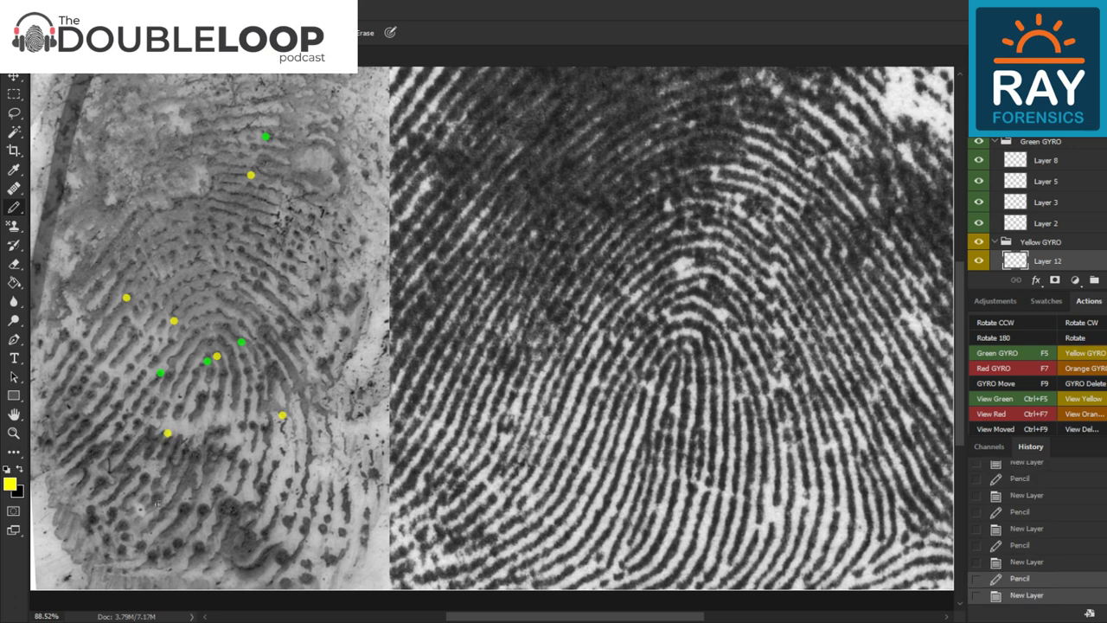
left_click(180, 439)
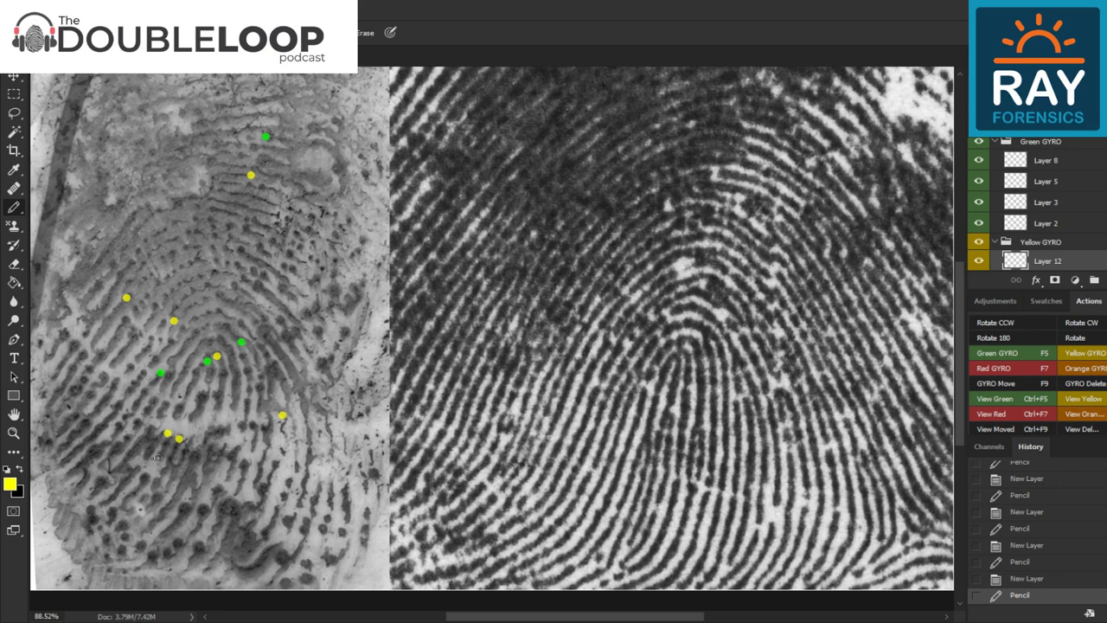
left_click(1084, 357)
left_click(225, 430)
In the lower middle of the left-hand print, add a Green GYRO dot and a Yellow GYRO dot below and right of it
left_click(1083, 355)
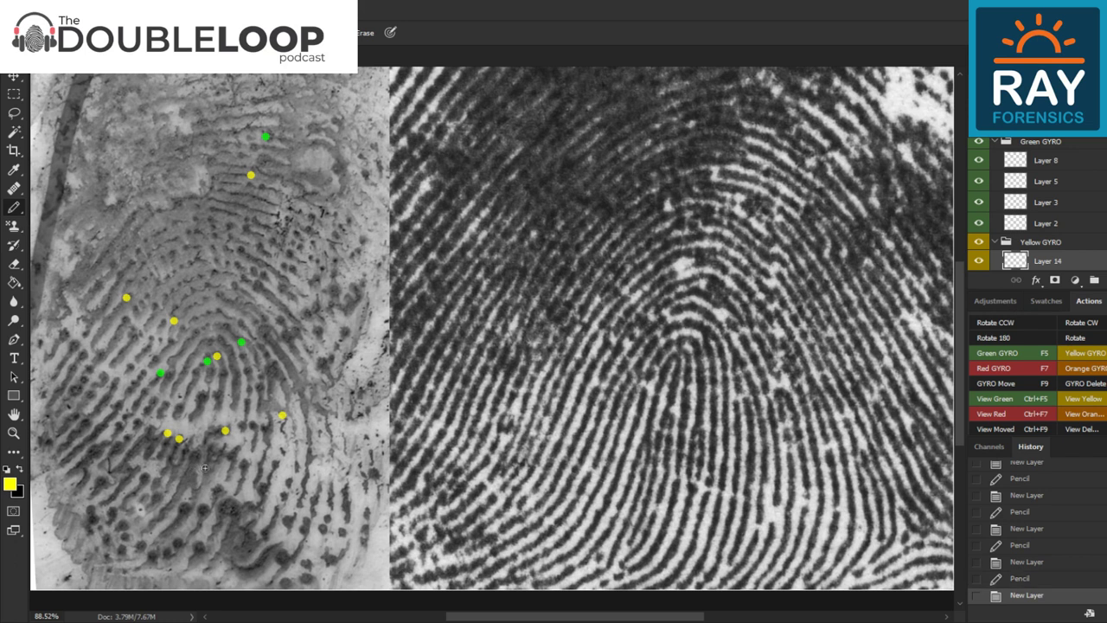
left_click(1014, 356)
left_click(209, 466)
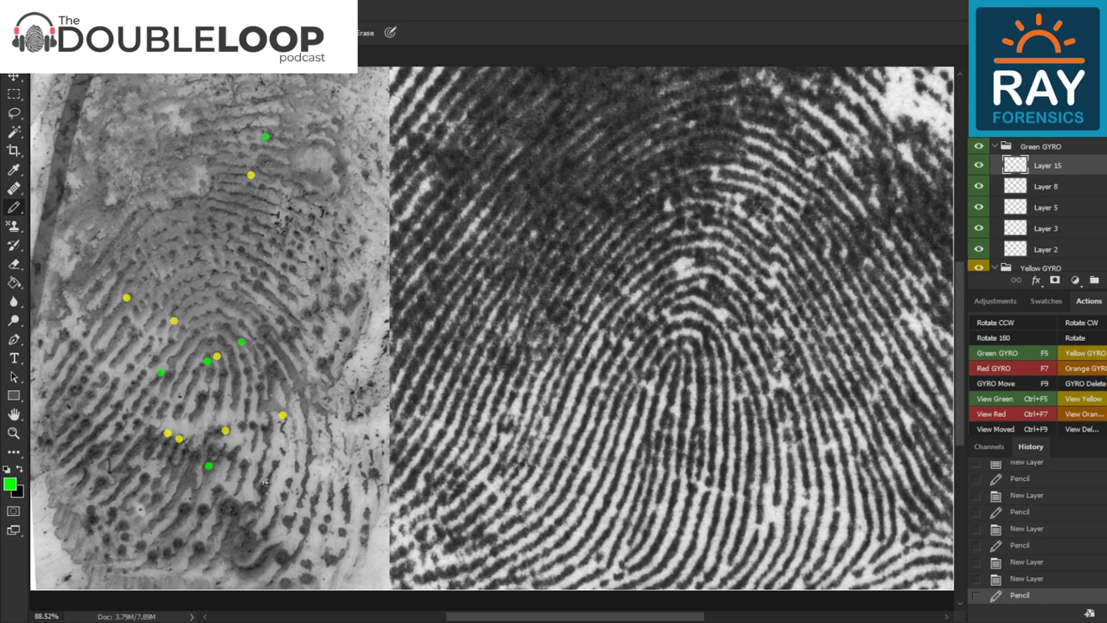
key("F6")
left_click(254, 487)
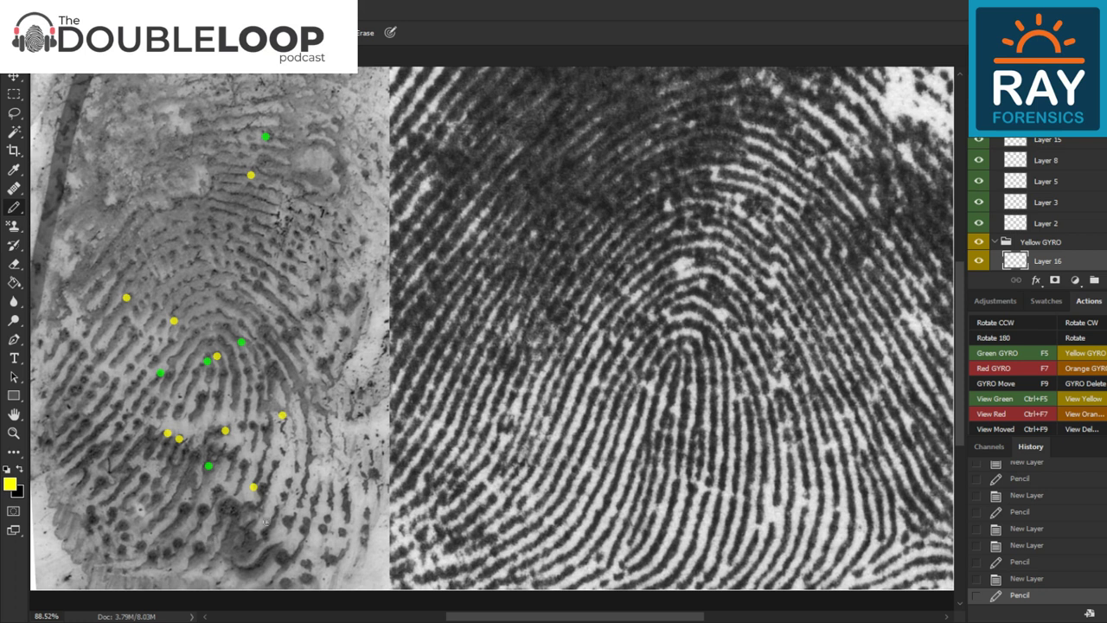
Mark two minutiae near the bottom of the left-hand print with Red GYRO dots, one mid-width and one farther left
left_click(1013, 369)
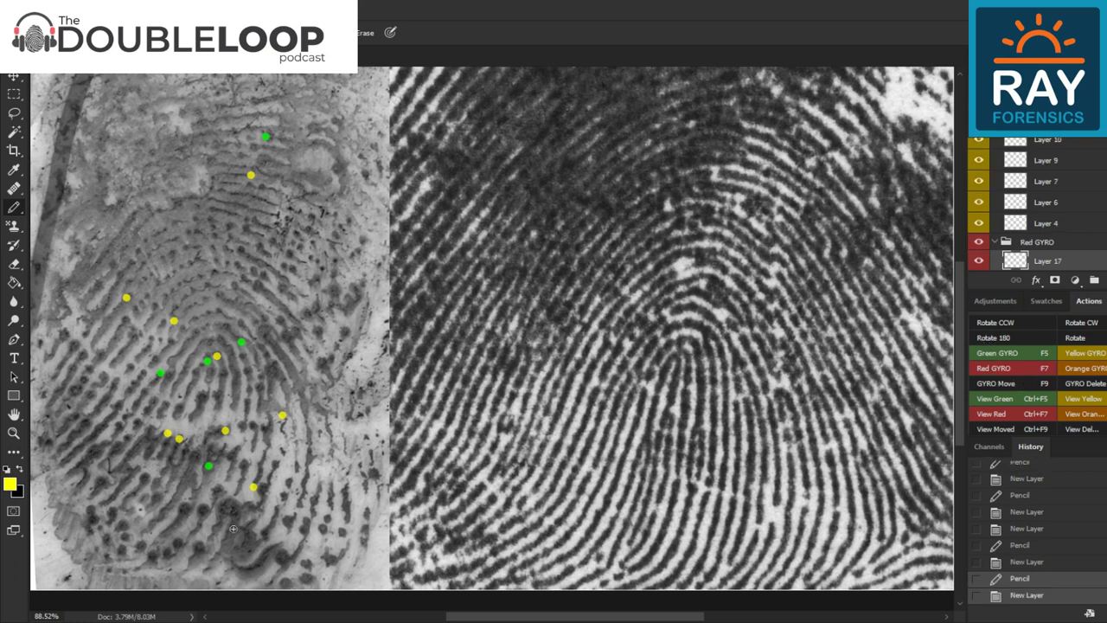
left_click(227, 502)
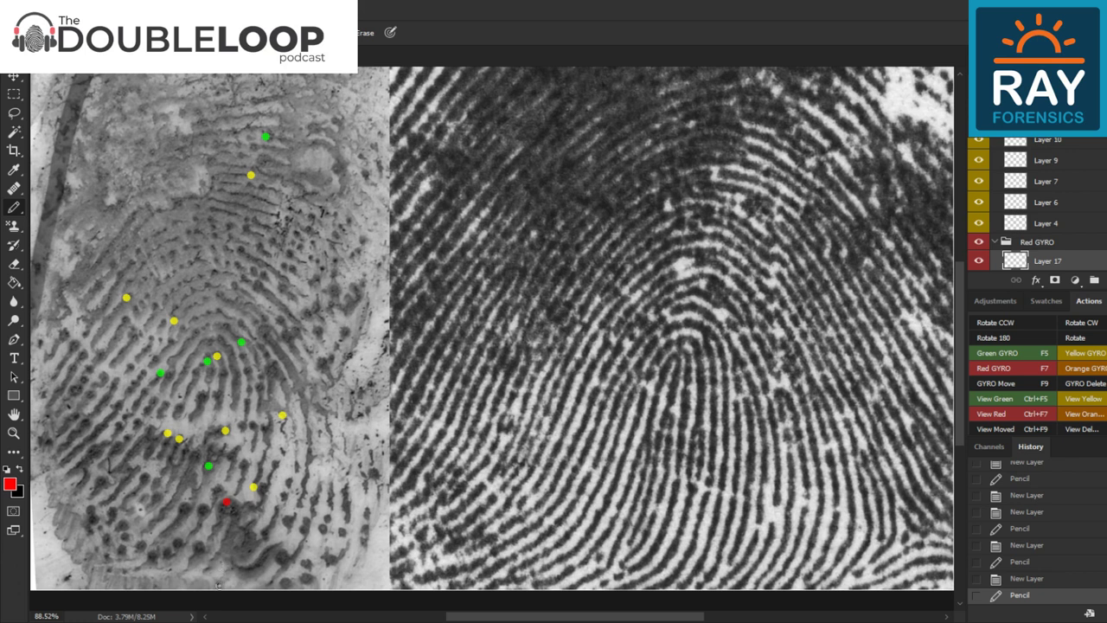
left_click(1022, 371)
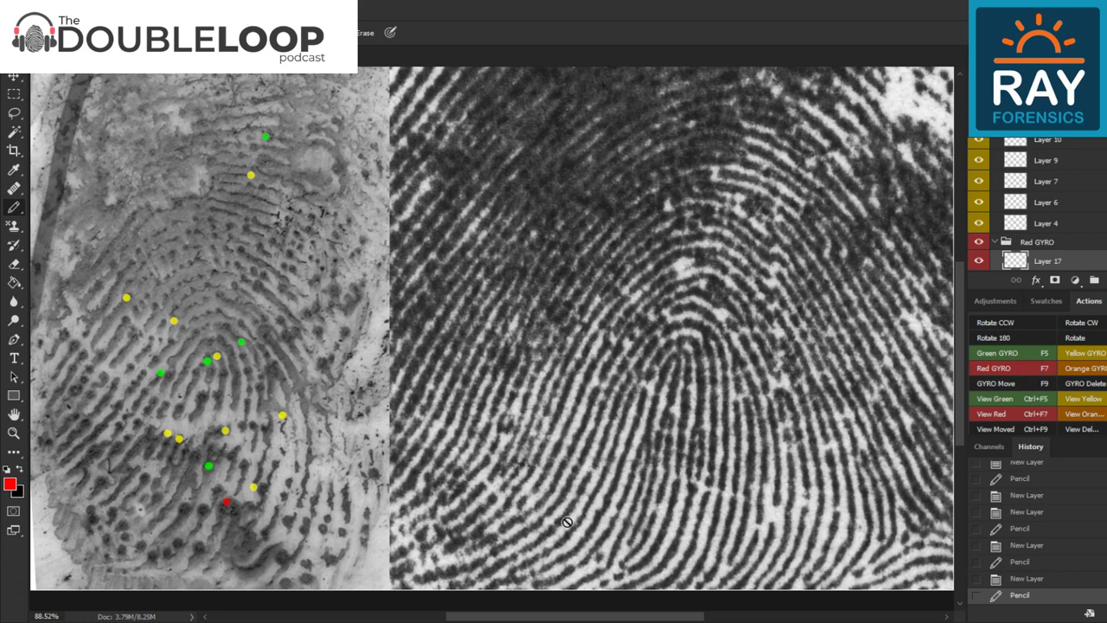
left_click(131, 516)
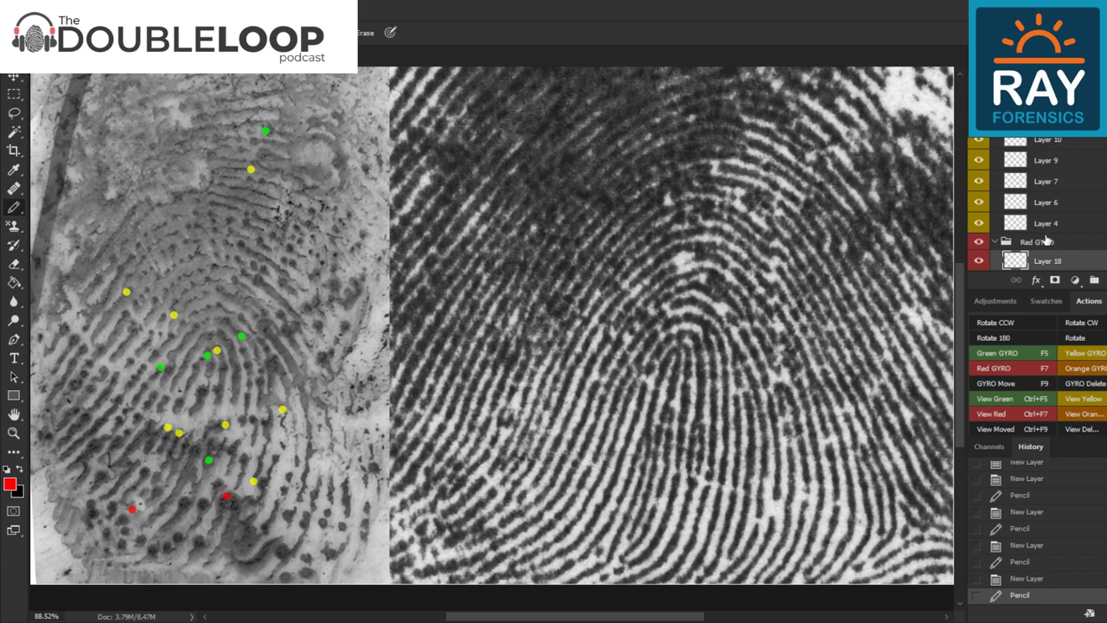
Add three yellow dots to the left-hand print: at the right edge below the core, directly above the core, and right of the core
left_click(1085, 353)
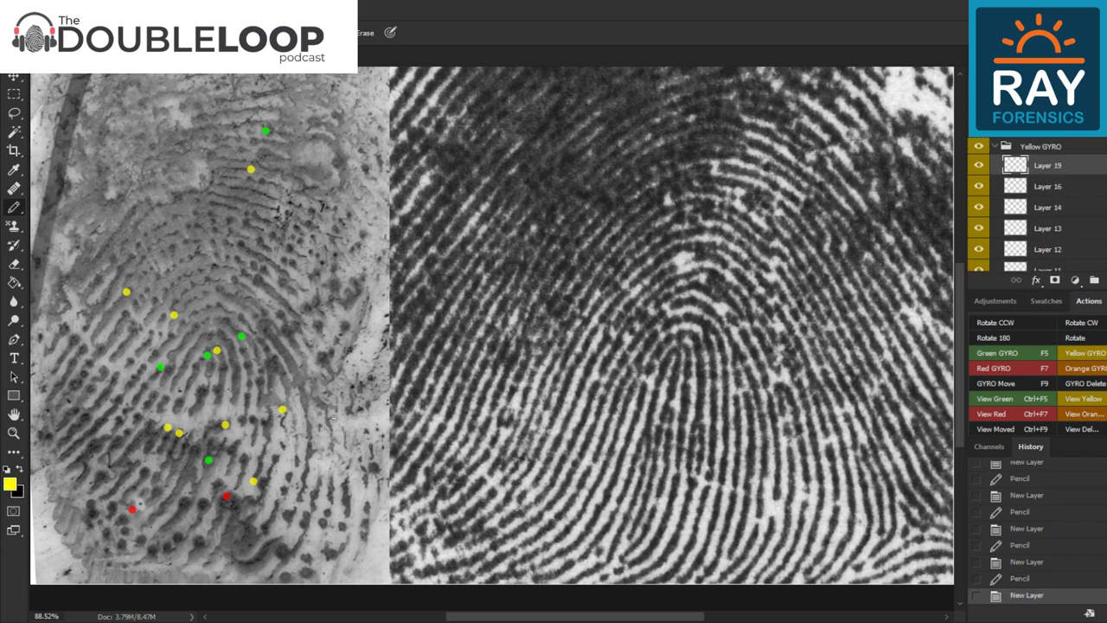
left_click(318, 412)
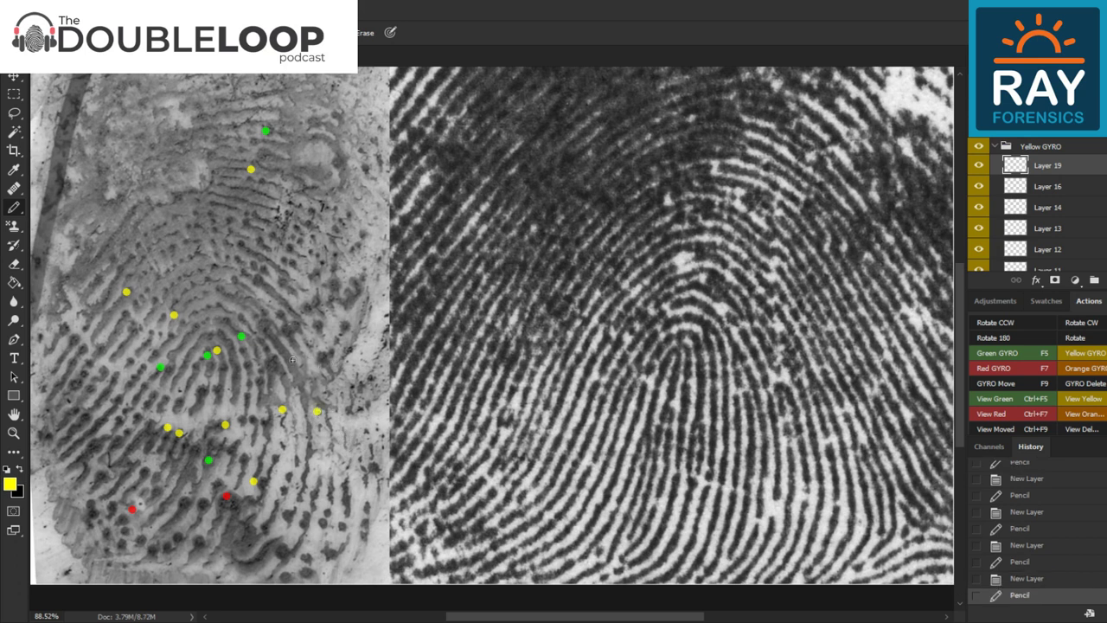
left_click(1078, 343)
left_click(683, 242)
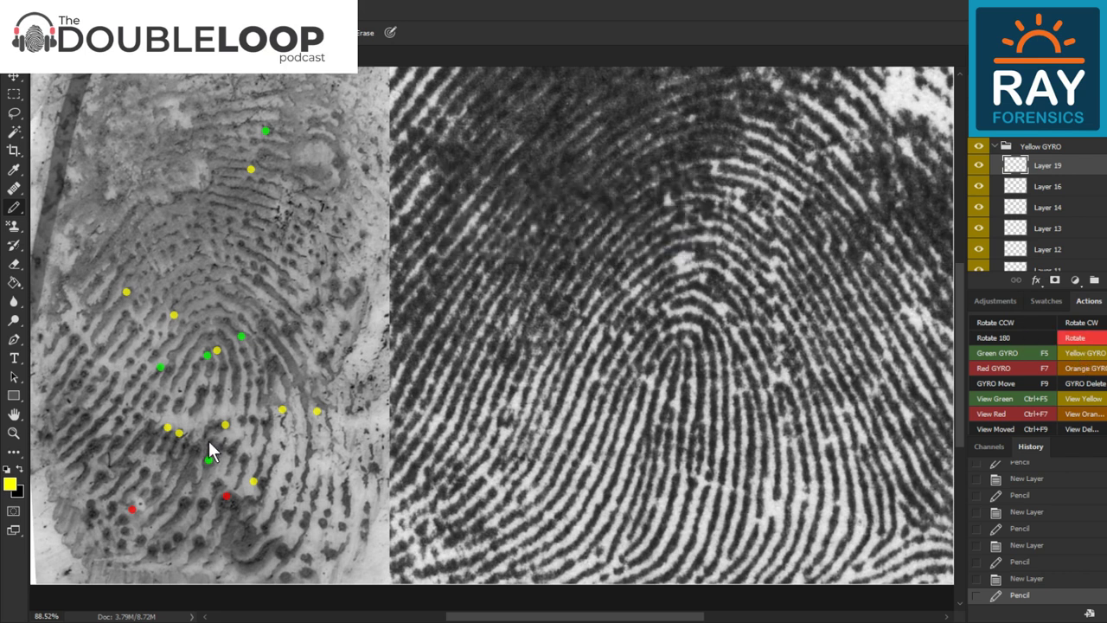
left_click(239, 296)
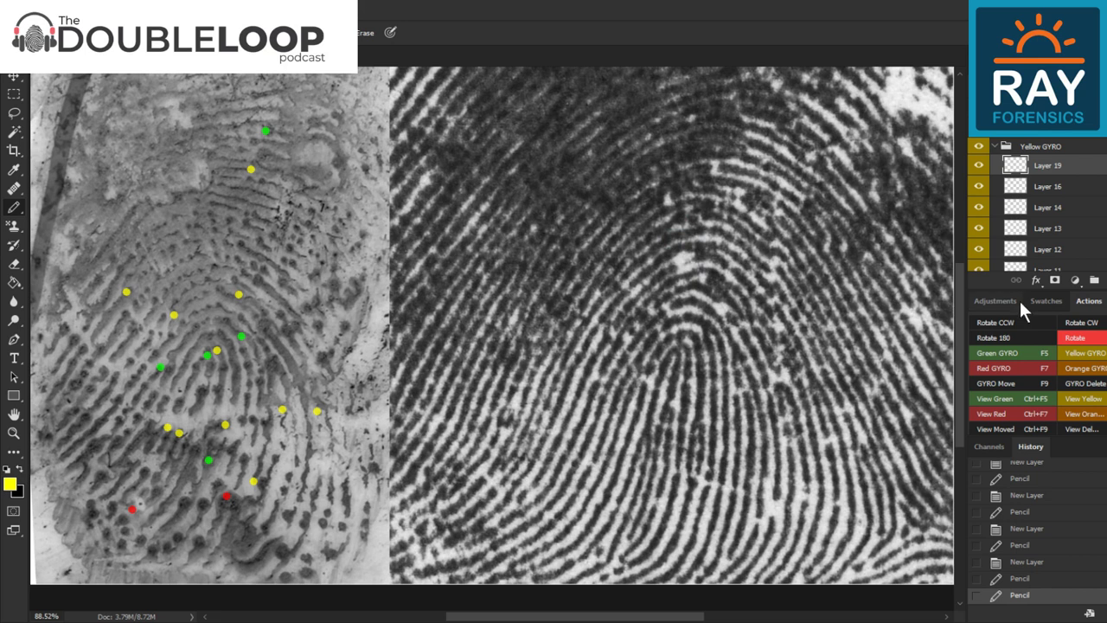
left_click(1086, 355)
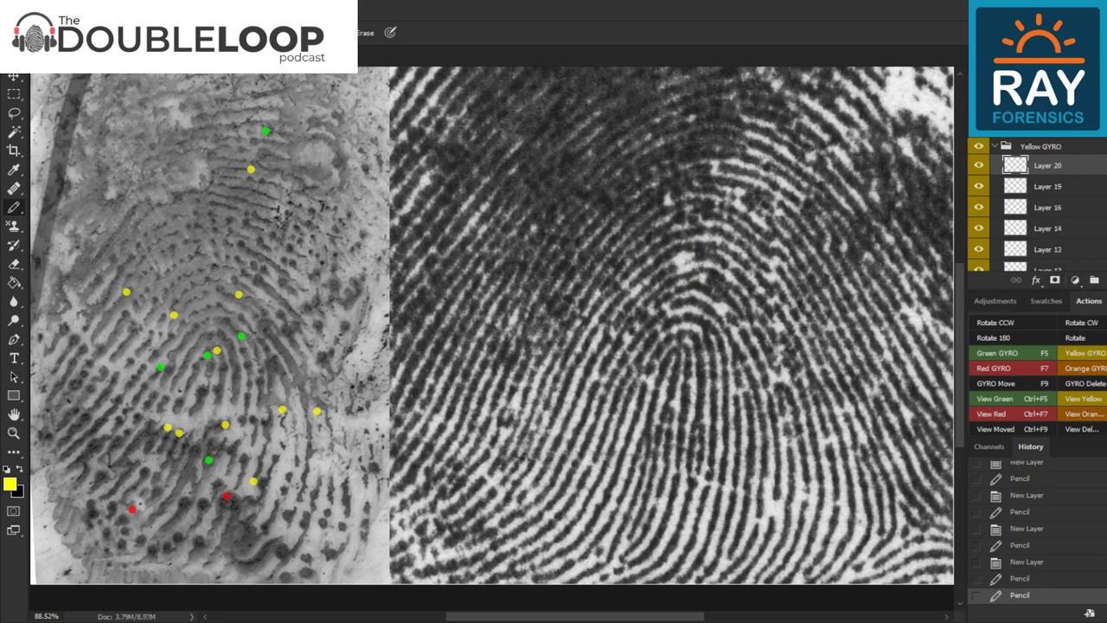
left_click(279, 334)
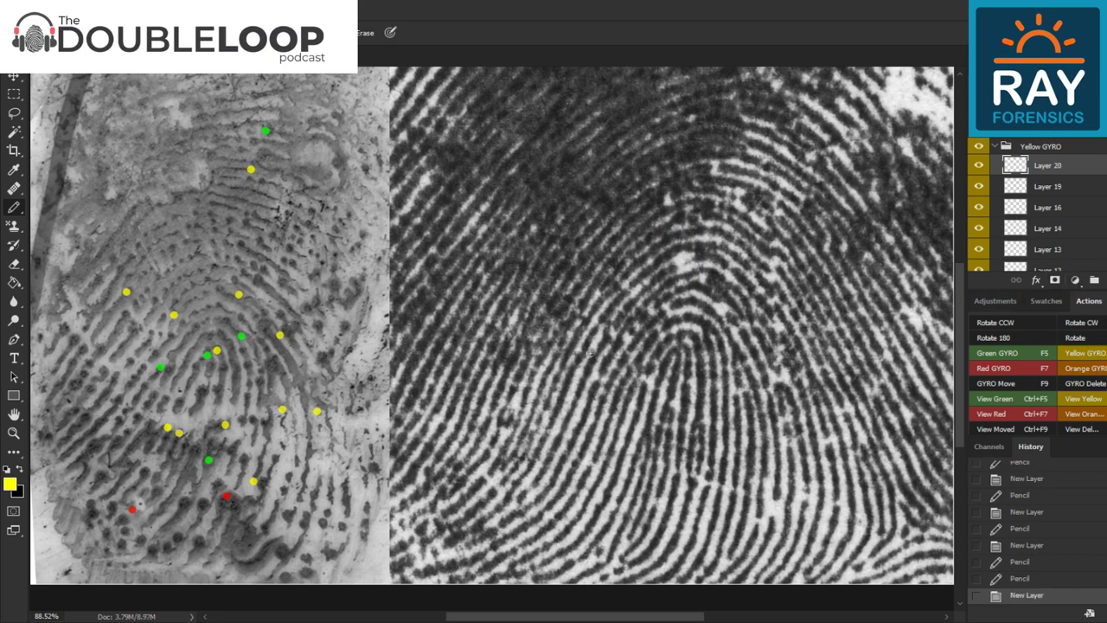
Add a Yellow GYRO dot beside the outermost one right of the left-hand print's core, and a Green GYRO dot at the right-hand print's core
key("F6")
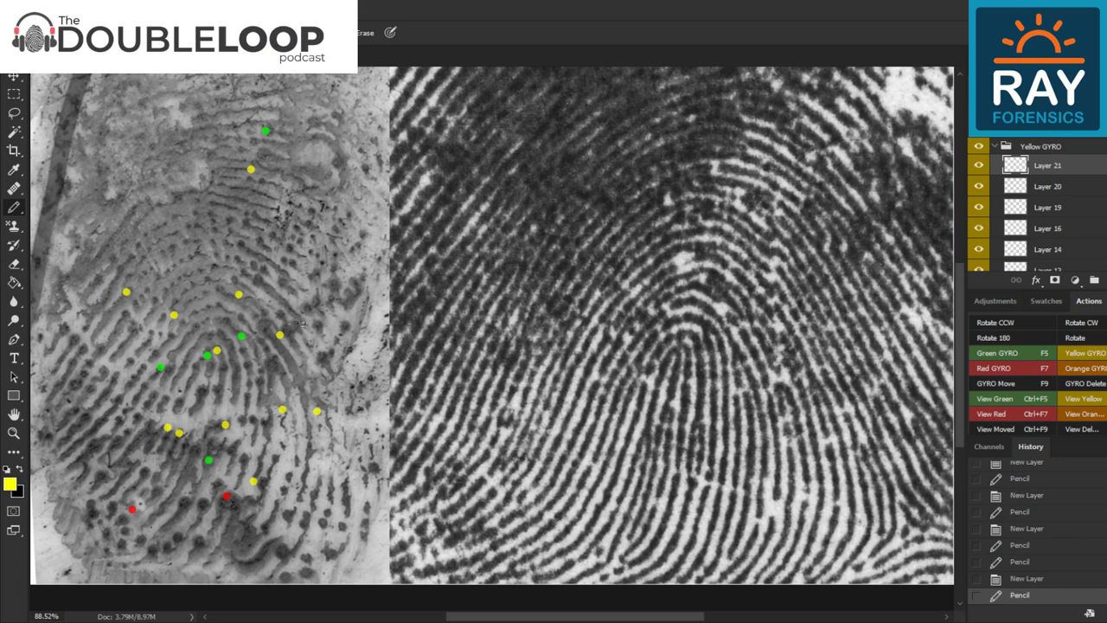
left_click(296, 323)
left_click(1026, 355)
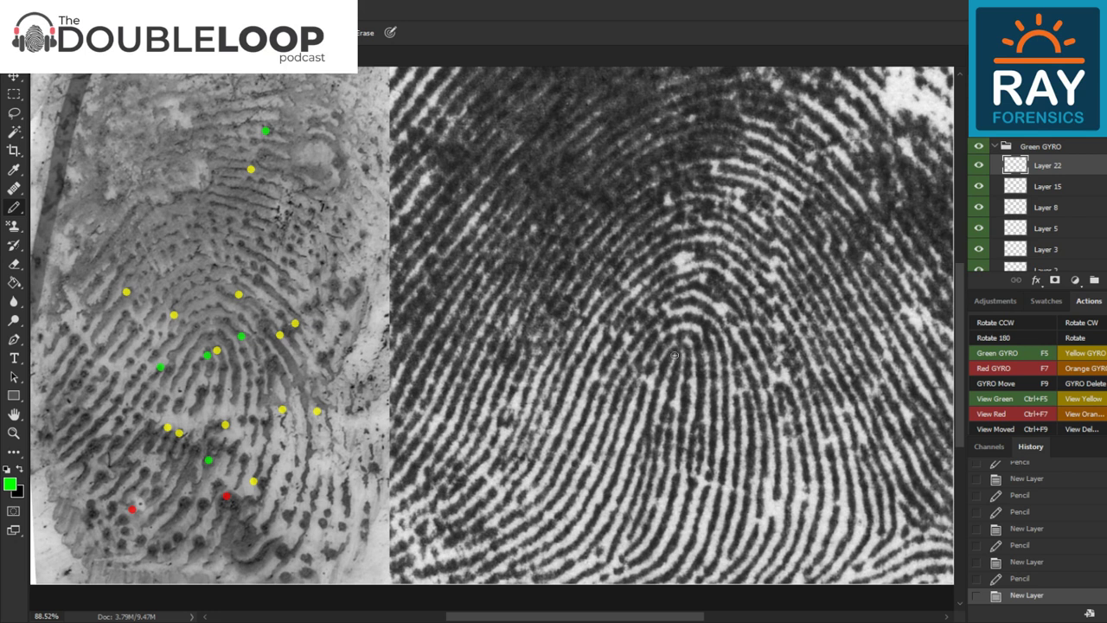
left_click(675, 352)
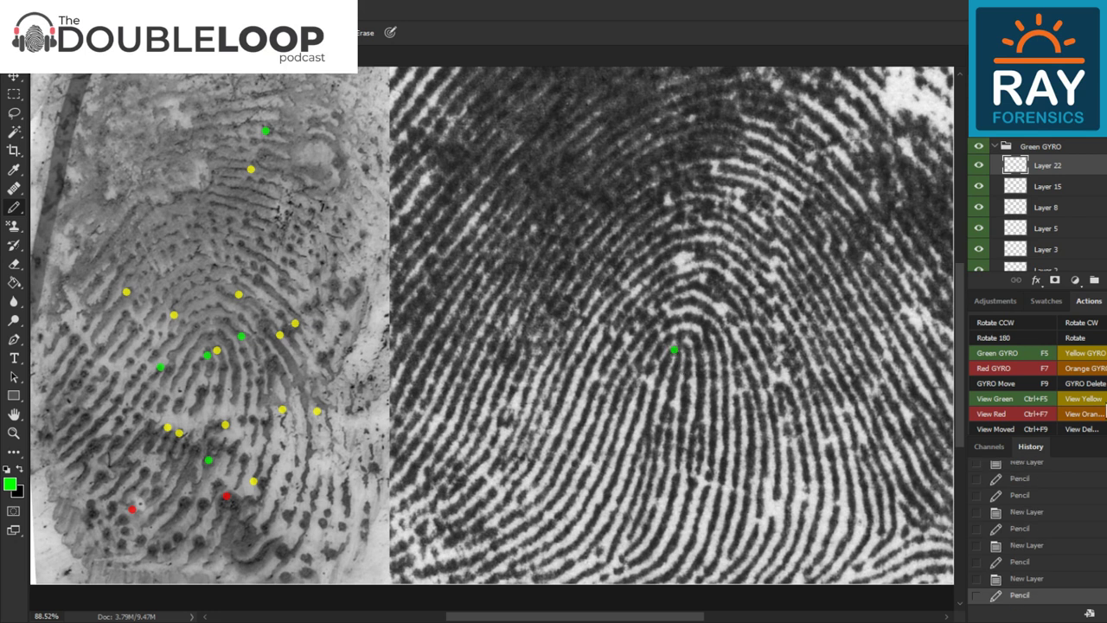
Place a Yellow GYRO dot just above the right-hand print's green core dot, and shift the matching yellow dot on the left-hand print slightly up
left_click(1080, 355)
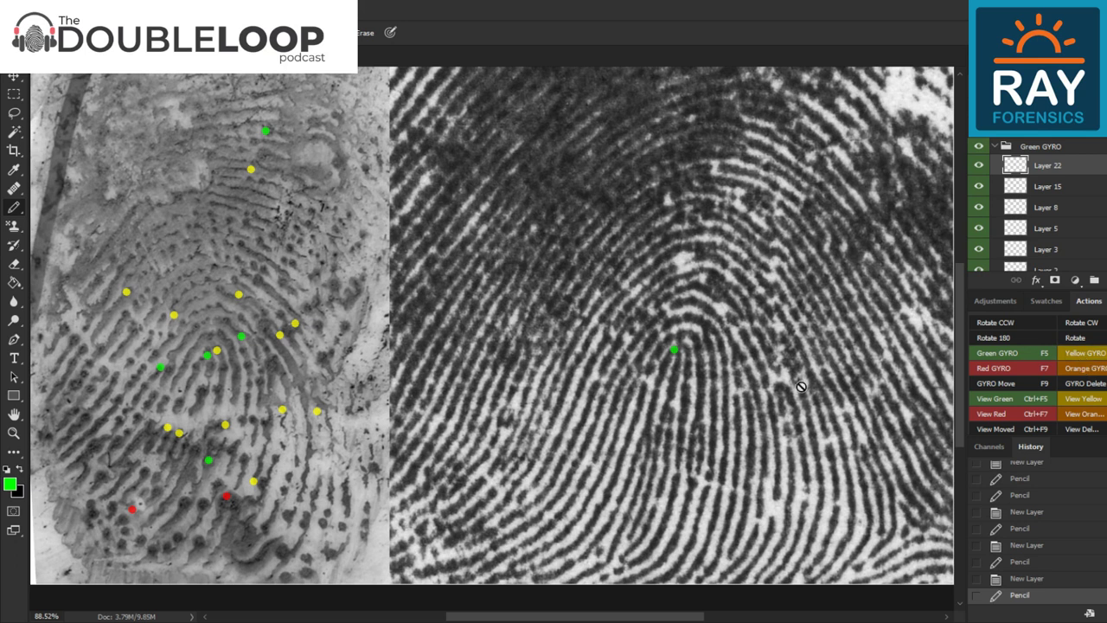
left_click(681, 336)
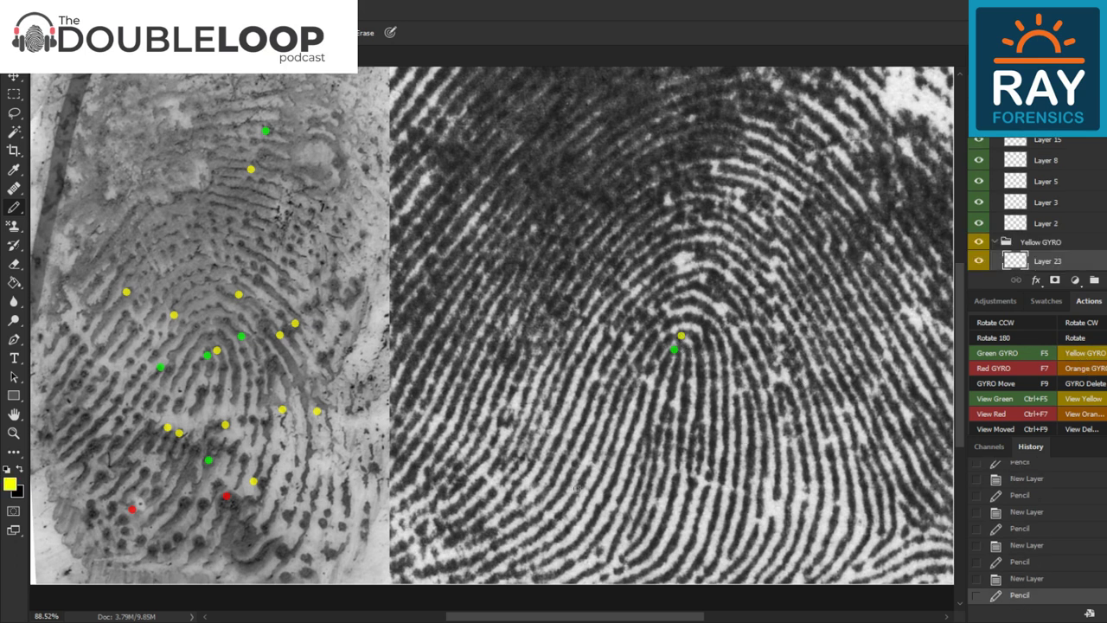
key("v")
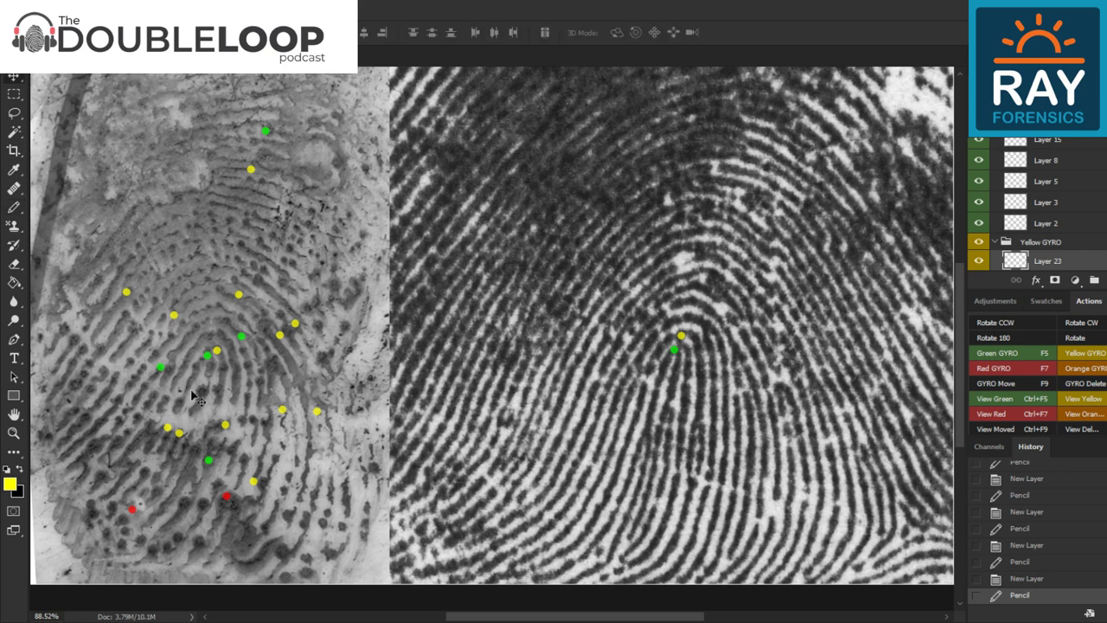
left_click_drag(216, 352, 212, 340)
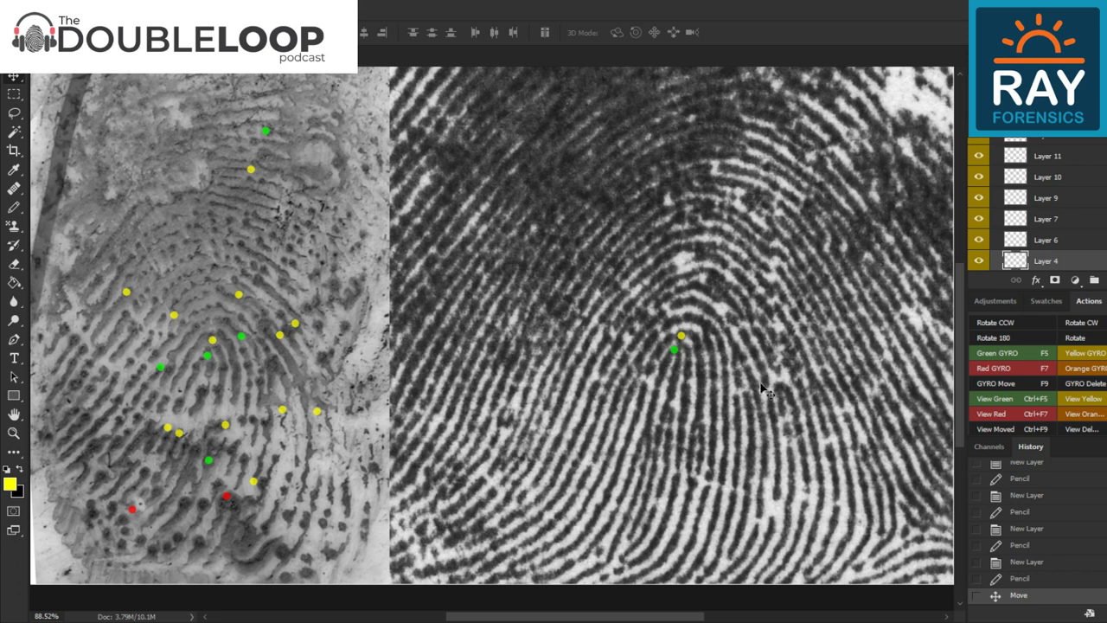
Mark the right-hand print with a Green GYRO dot right of the core and three Yellow dots: farther upper right, above, and upper left
key("F5")
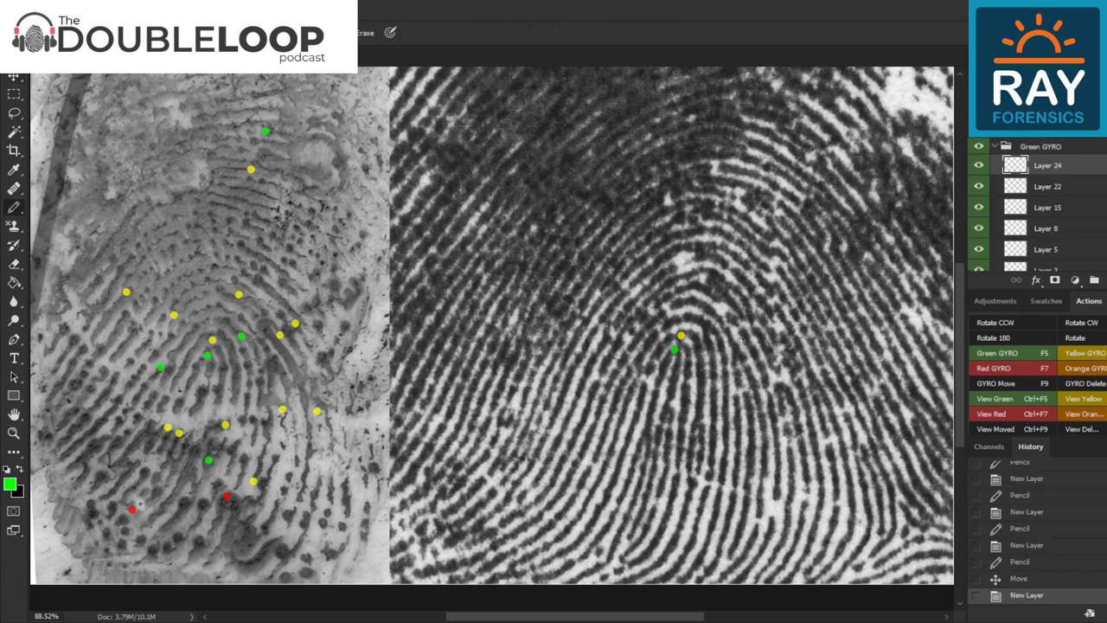
left_click(710, 332)
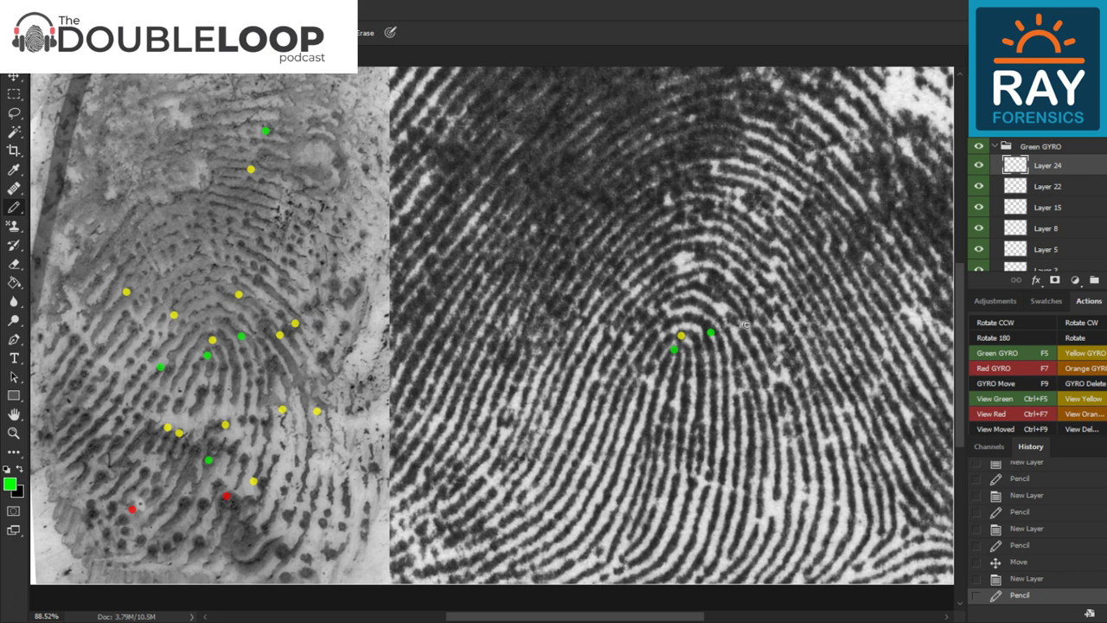
key("F6")
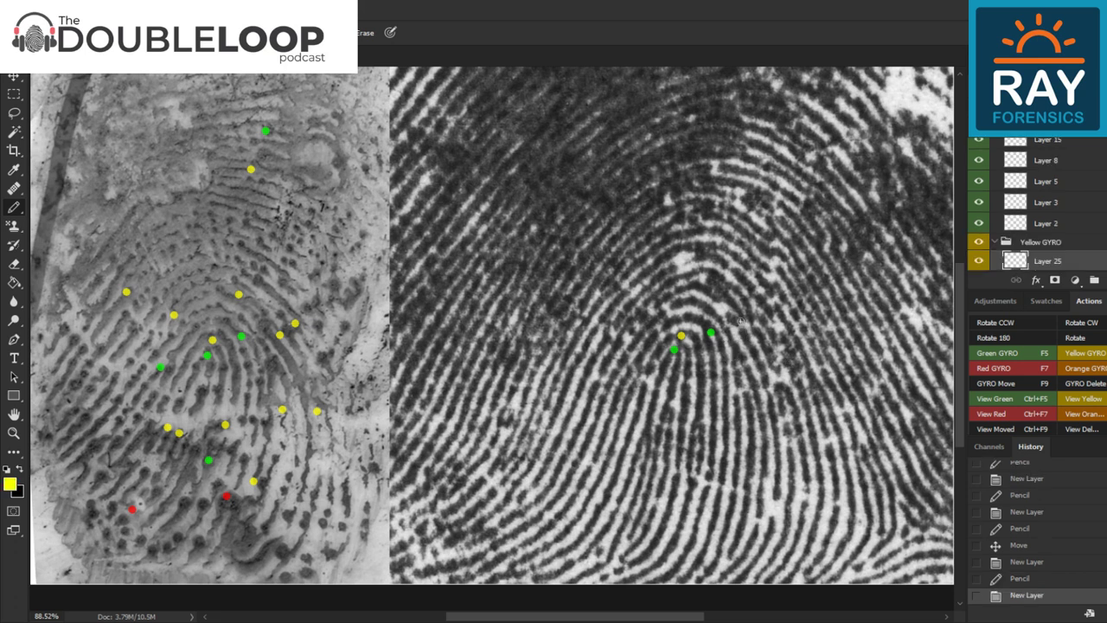
left_click(741, 317)
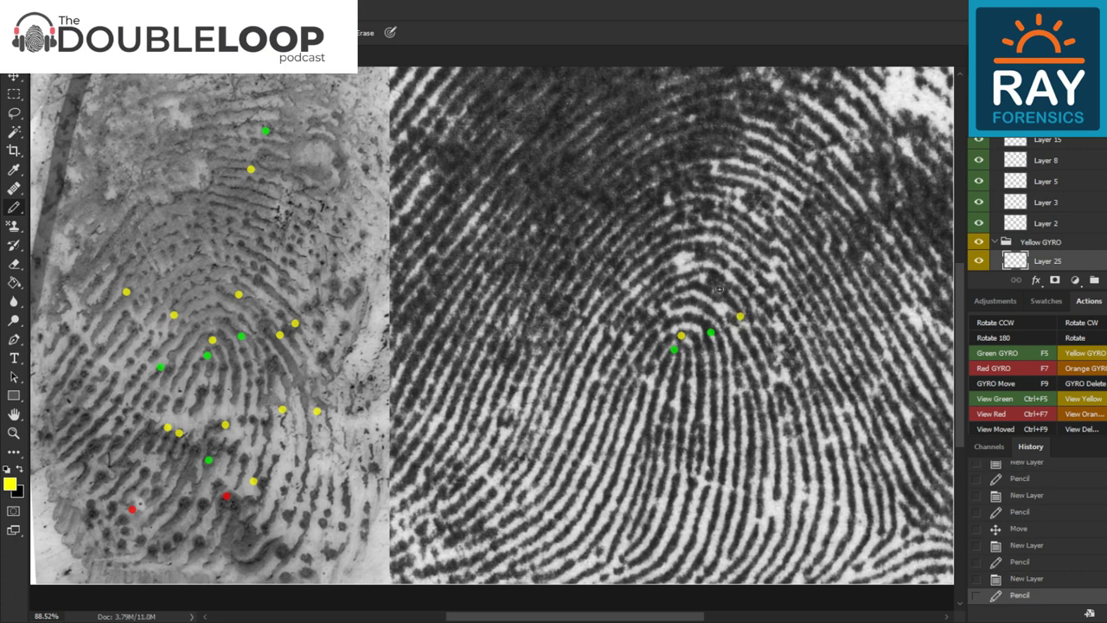
key("F6")
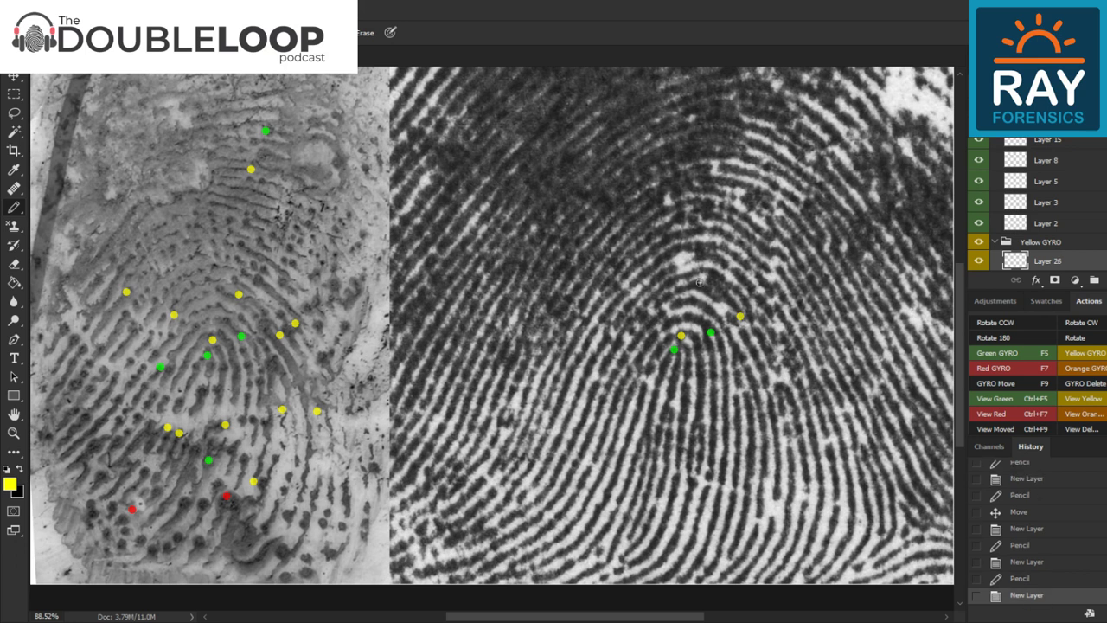
left_click(710, 279)
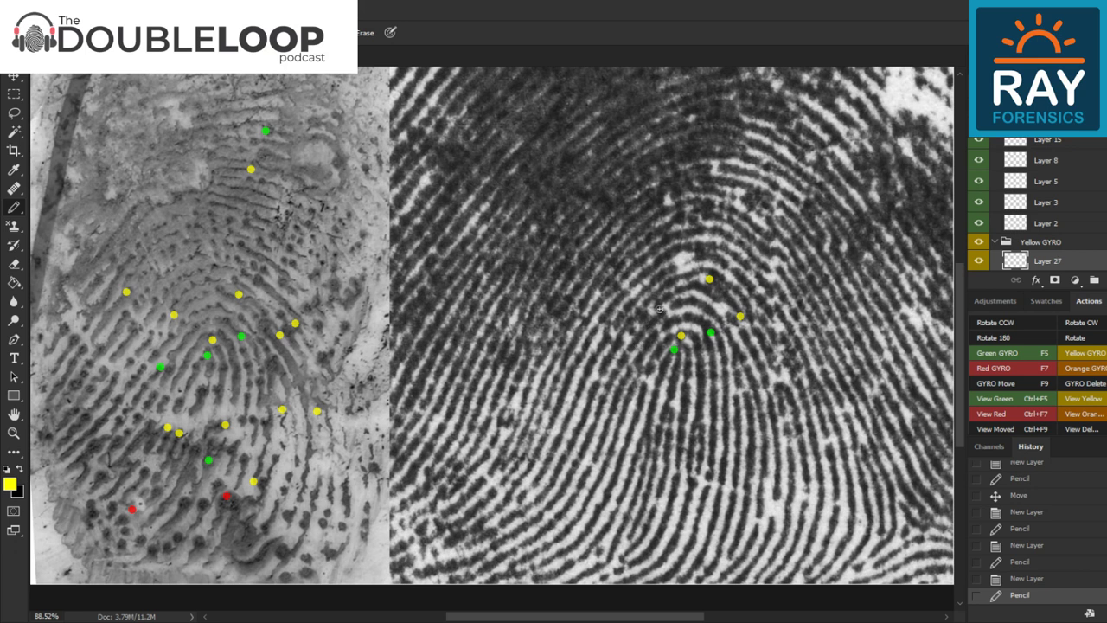
key("ctrl+alt+shift+n")
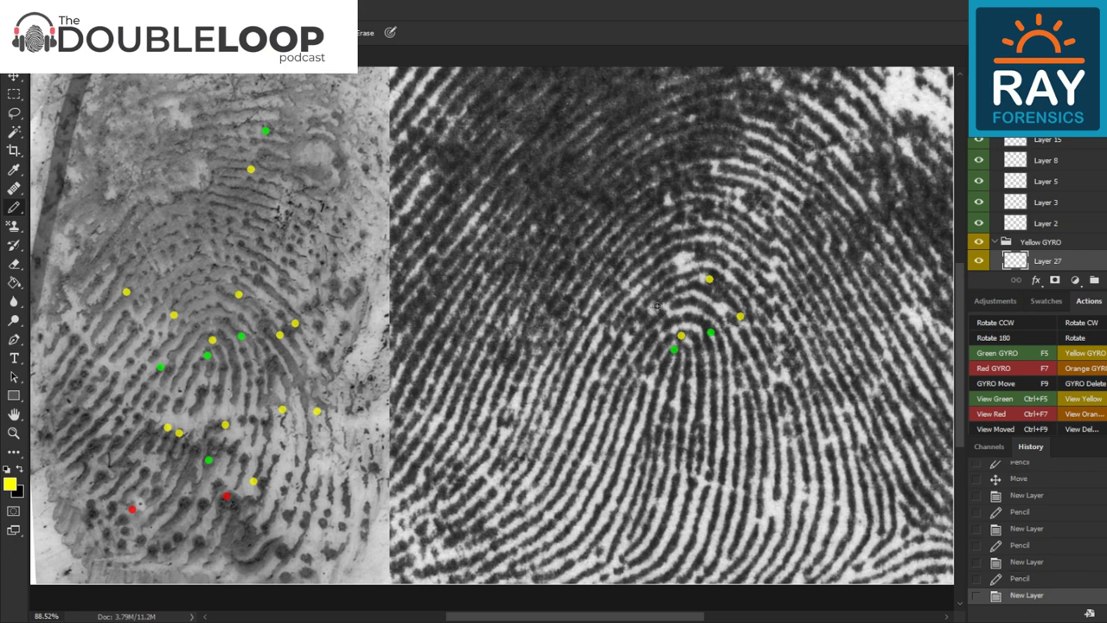
left_click(656, 306)
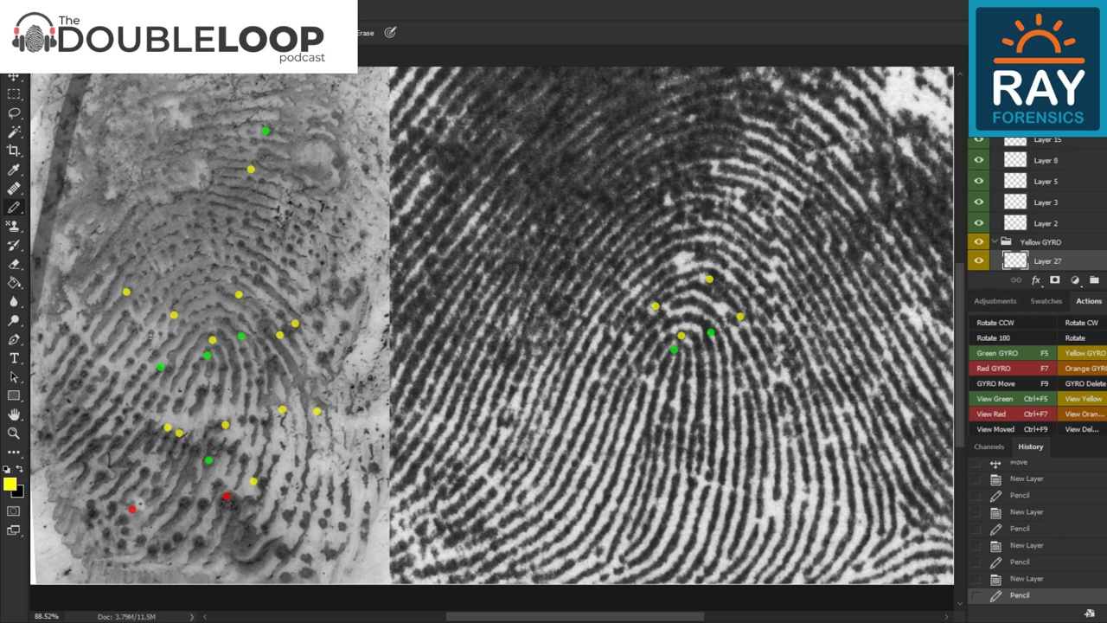
Mark a corresponding minutia with an Orange GYRO dot left of the core in both the left-hand and right-hand prints
key("shift+F7")
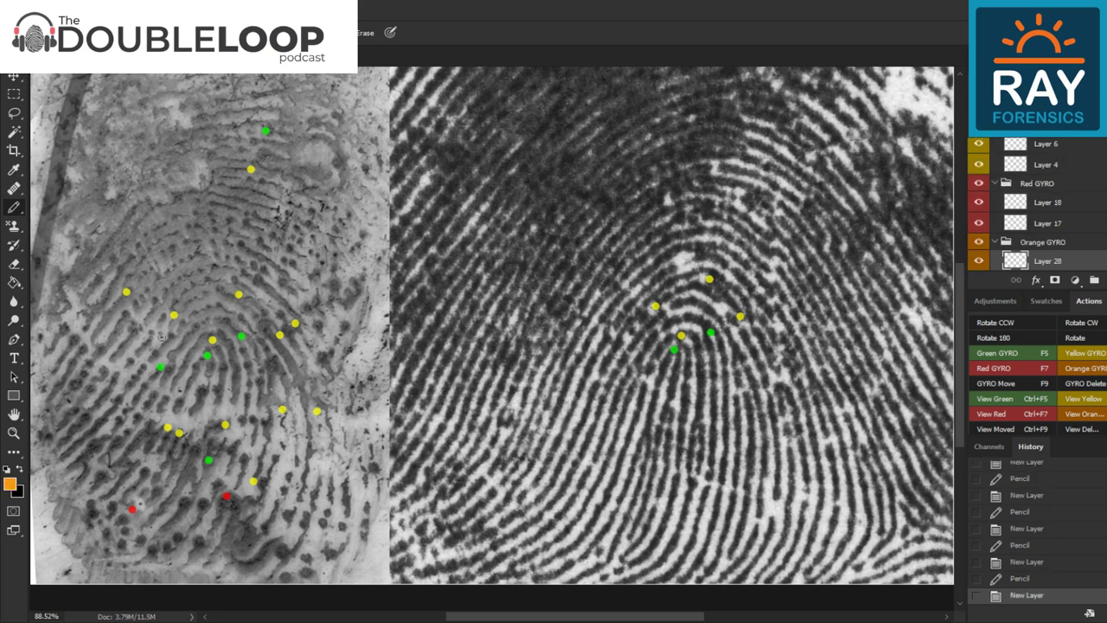
left_click(163, 335)
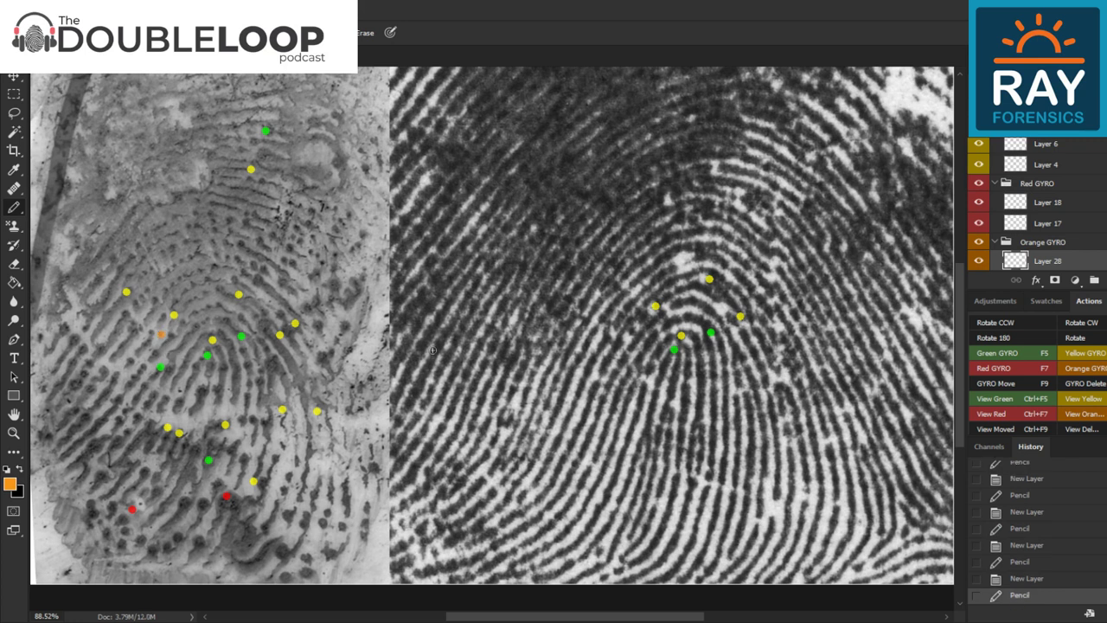
key("ctrl+shift+alt+n")
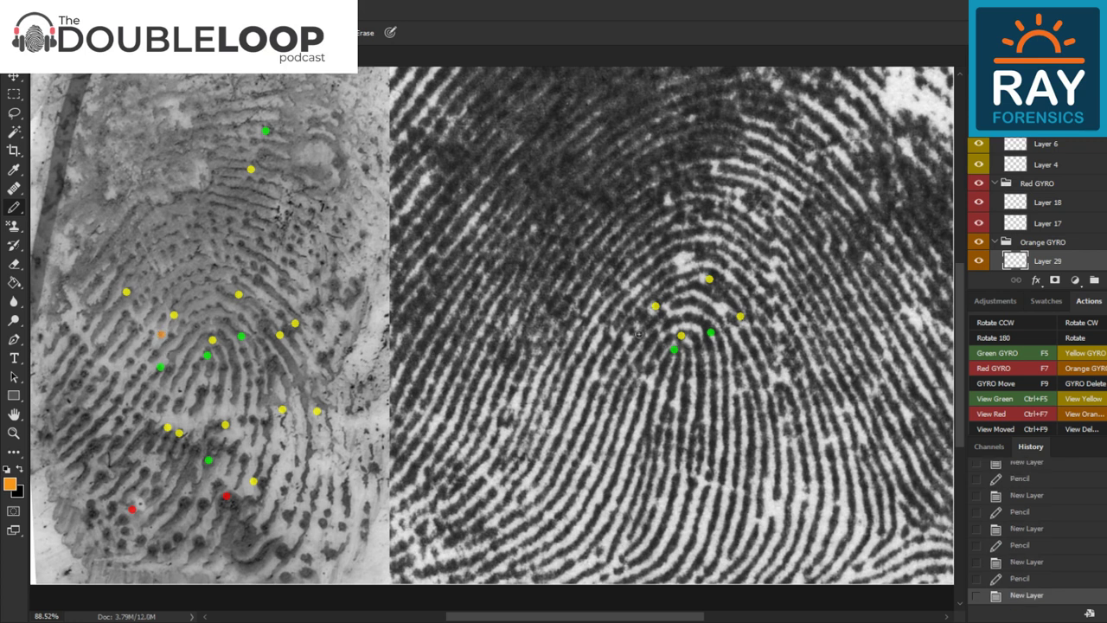
left_click(634, 329)
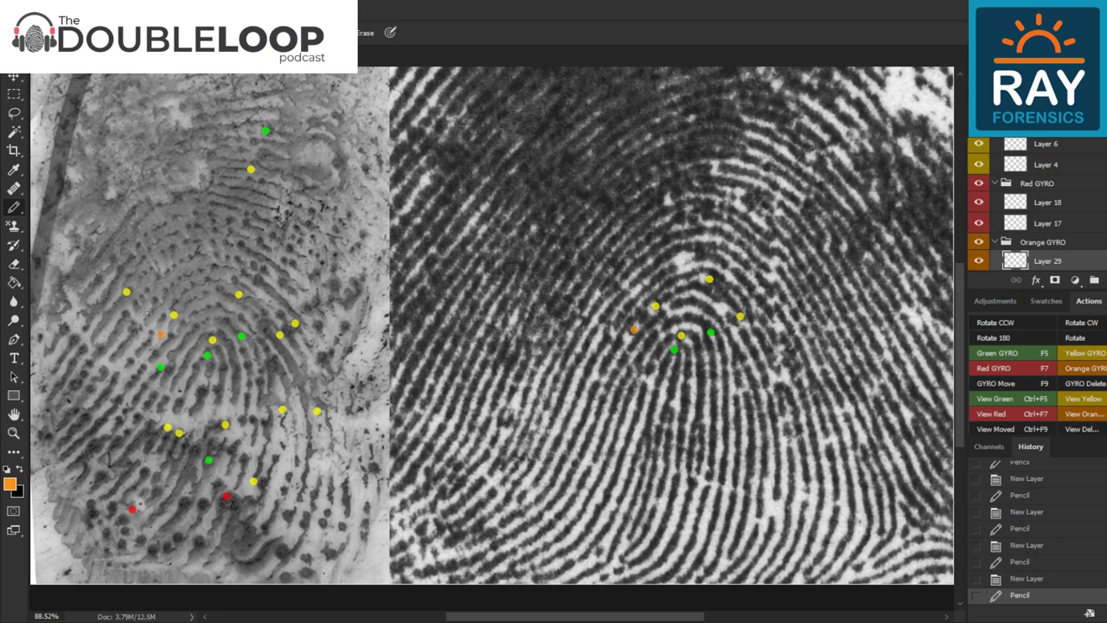
Add a Yellow GYRO dot far upper left of the right-hand print's core, and nudge the matching leftmost yellow dot on the left-hand print up
key("F6")
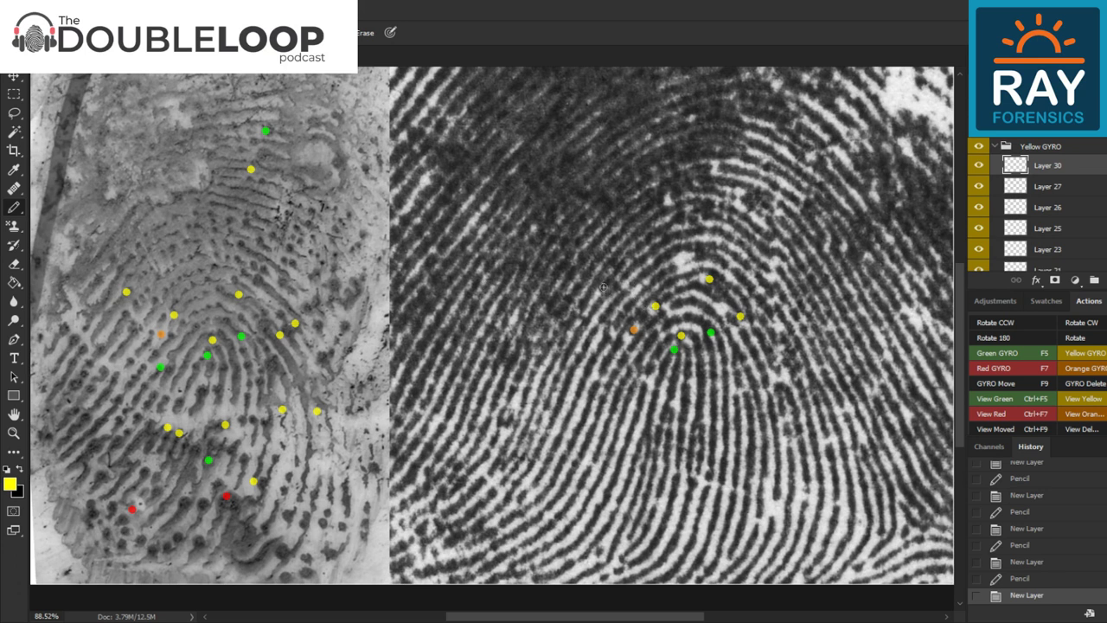
left_click(603, 287)
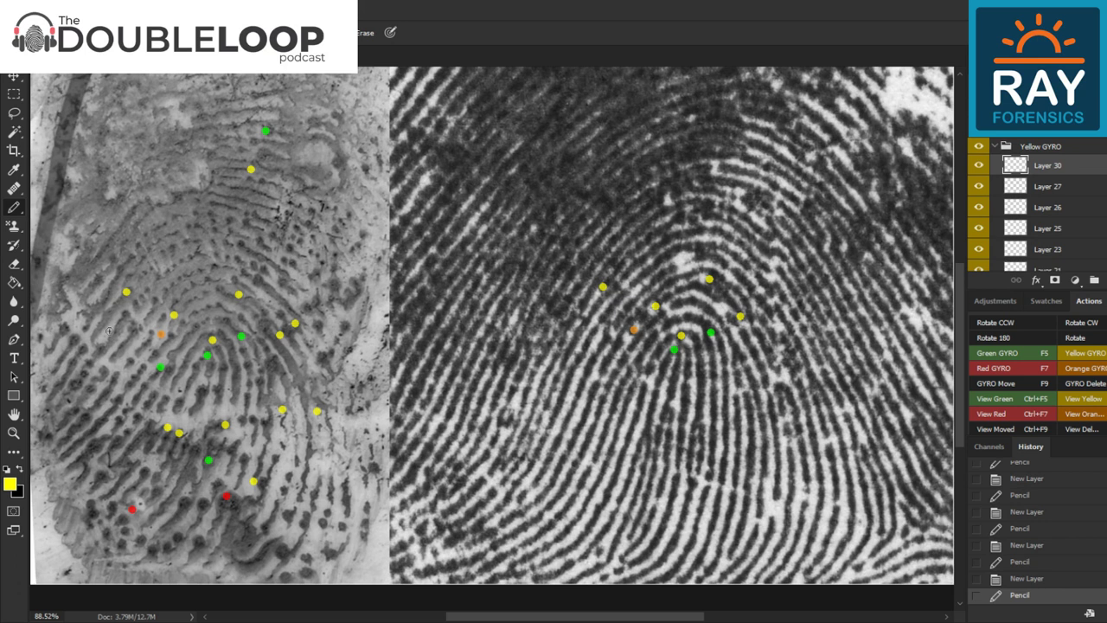
key("v")
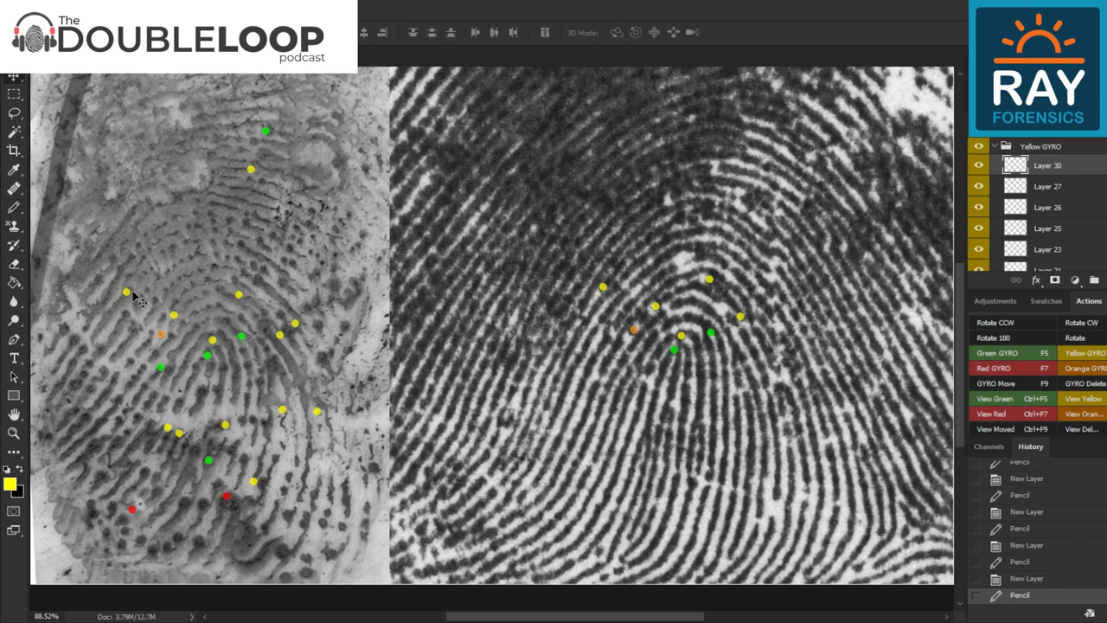
left_click_drag(126, 295, 125, 286)
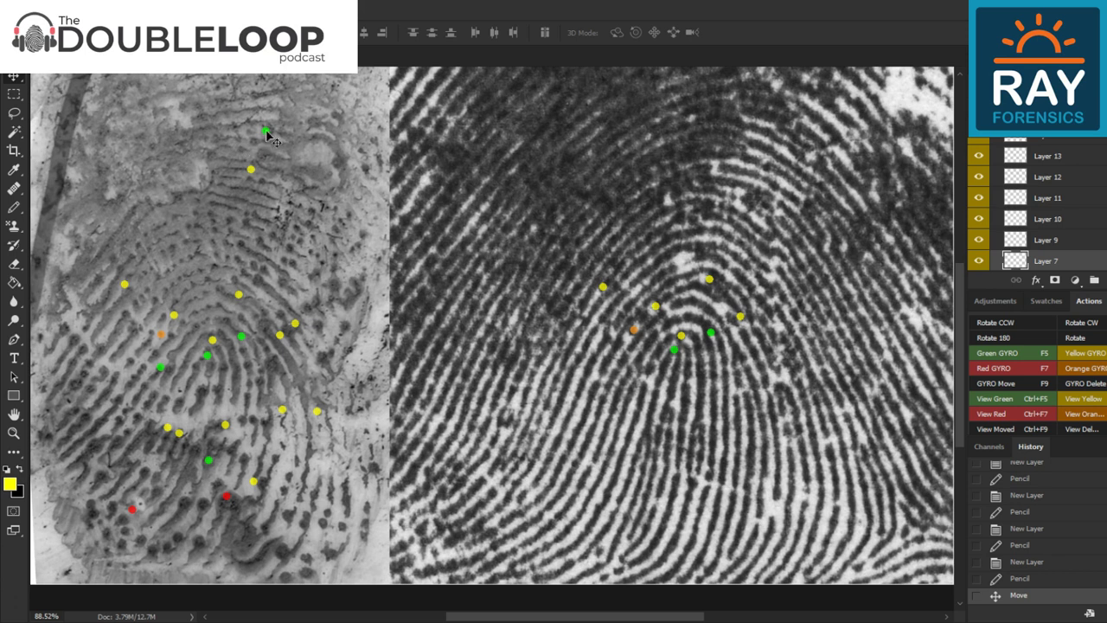
Mark two minutiae in the upper part of the right-hand print with a Green GYRO dot and a Yellow GYRO dot below it
left_click_drag(962, 271, 957, 217)
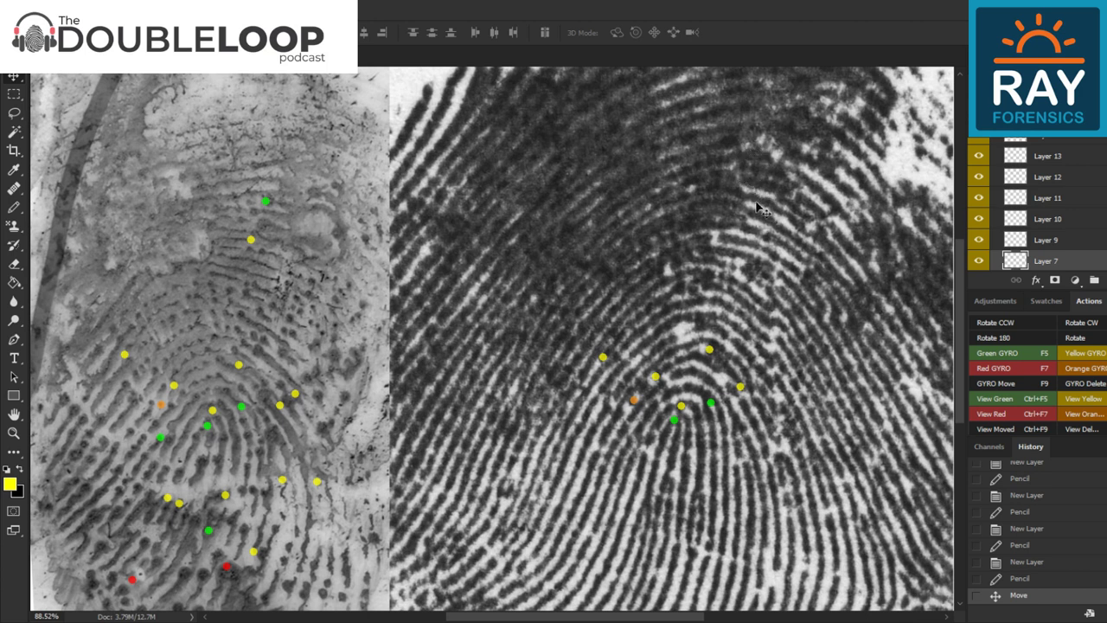
key("F5")
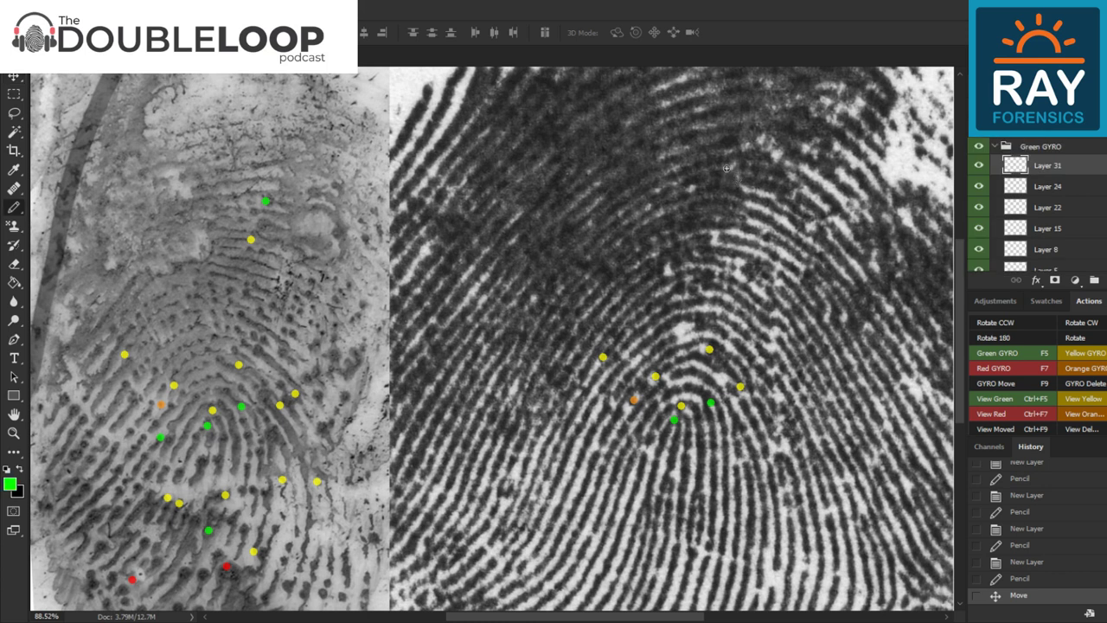
left_click(737, 164)
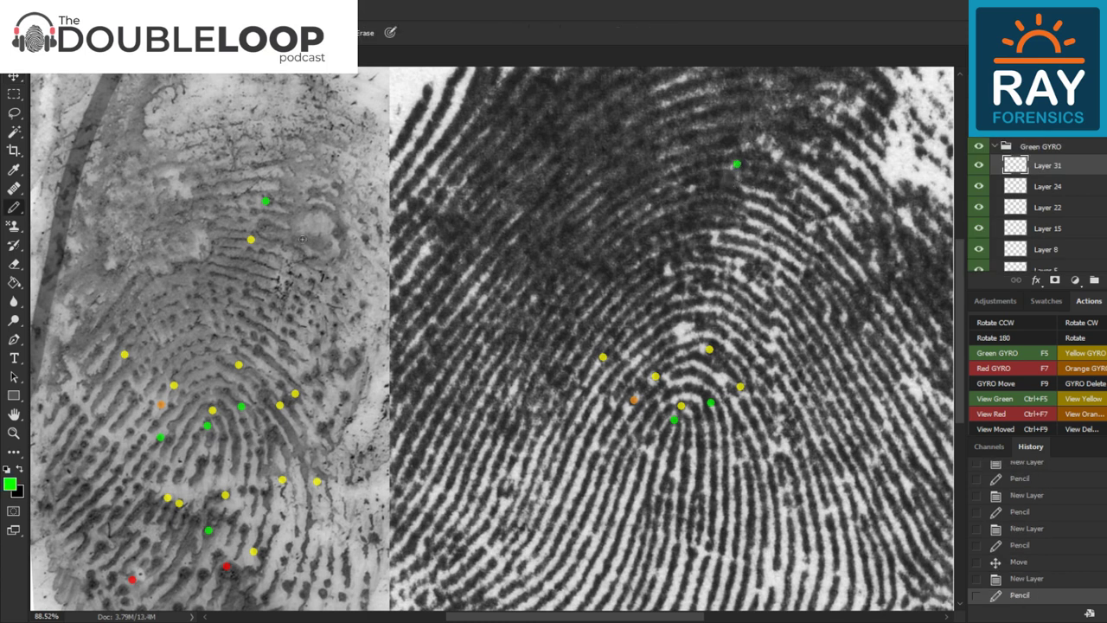
key("F6")
left_click(742, 216)
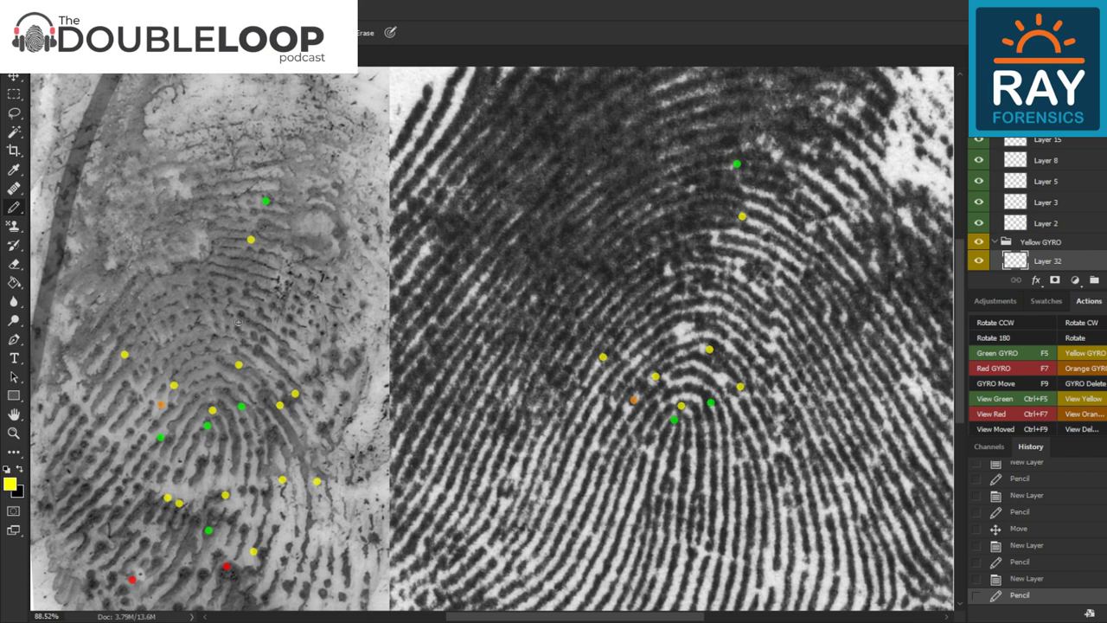
right_click(246, 278)
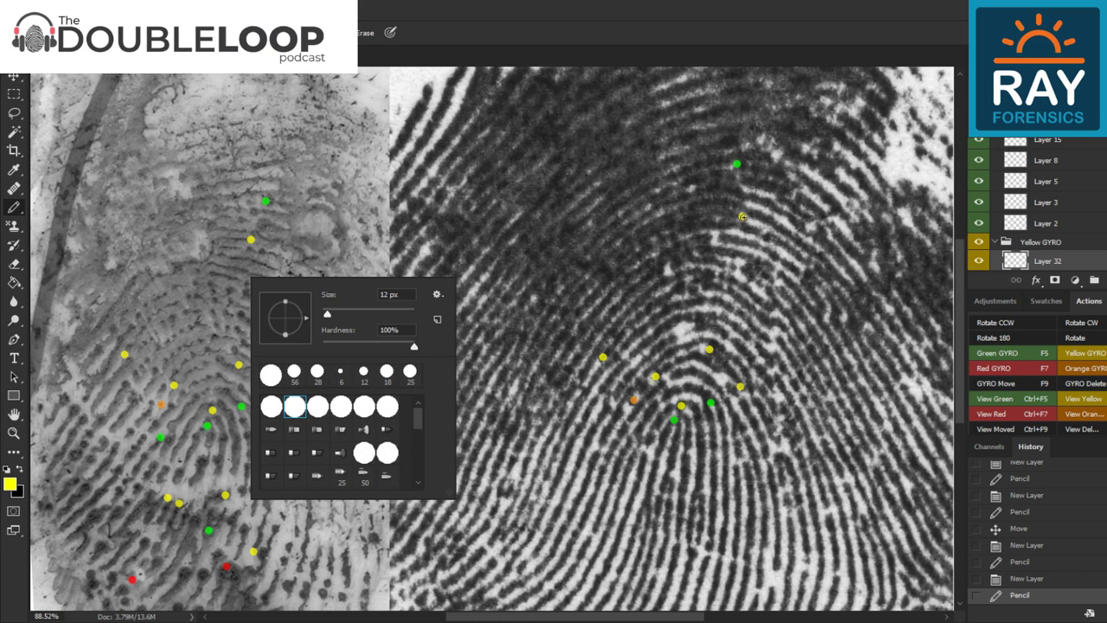
left_click(771, 25)
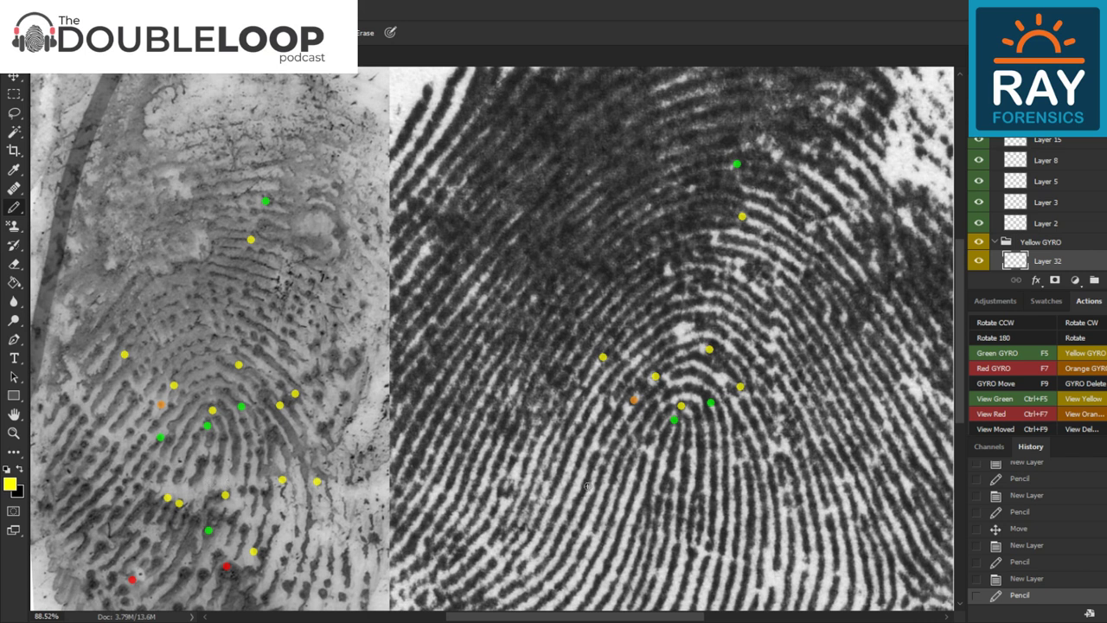
Place a Green GYRO dot lower left of the right-hand print's core, and shift the matching green dot on the left-hand print slightly right
key("F5")
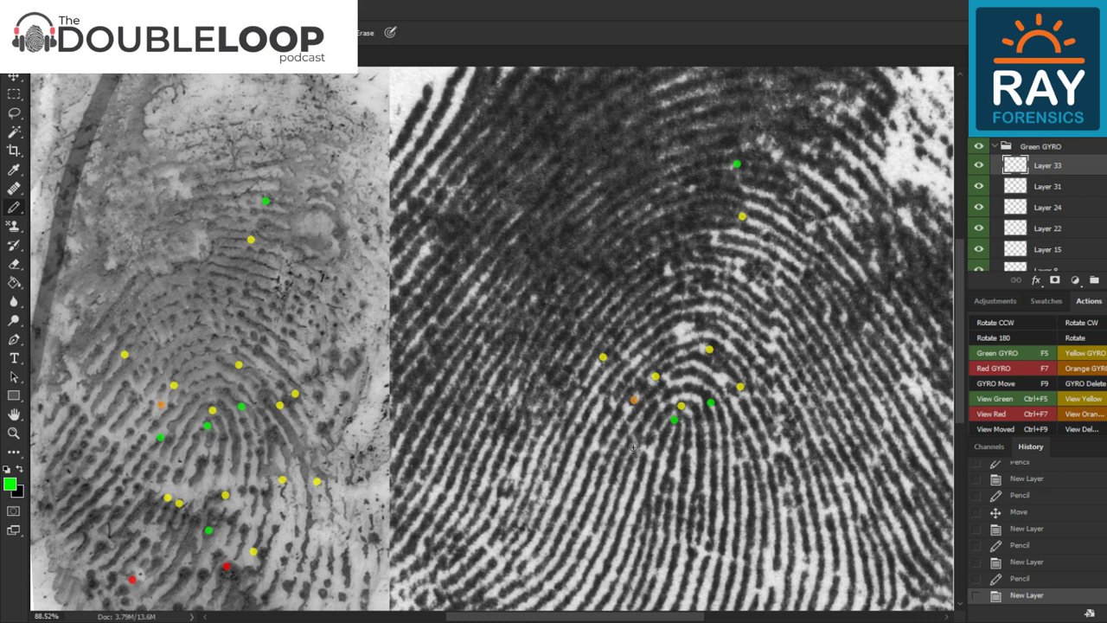
left_click(636, 439)
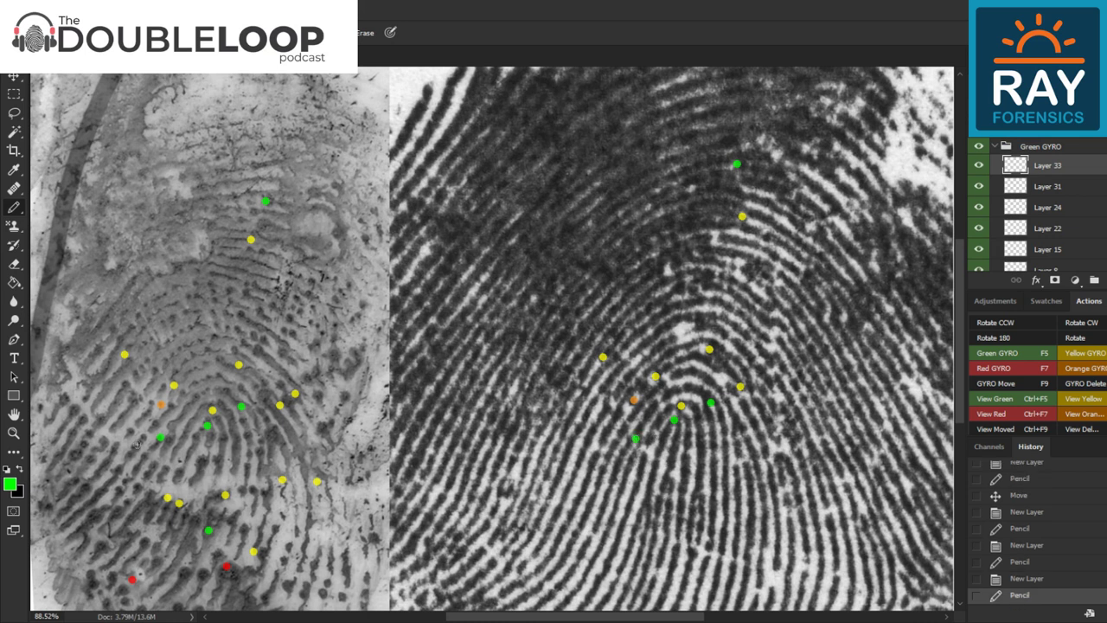
key("v")
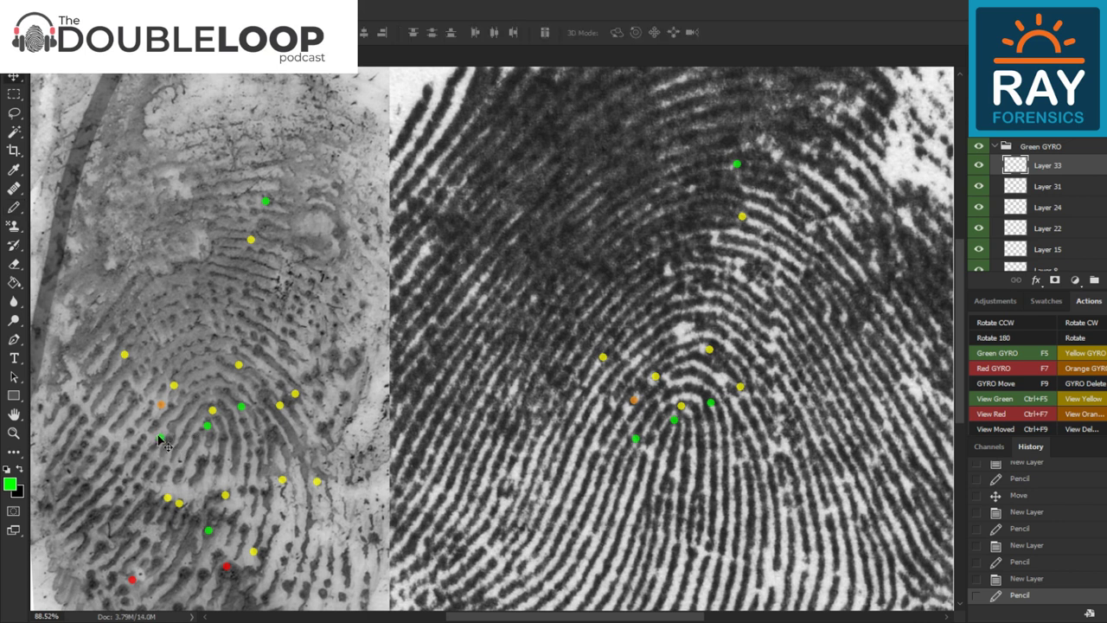
left_click(161, 441, "ctrl")
left_click_drag(161, 440, 170, 436)
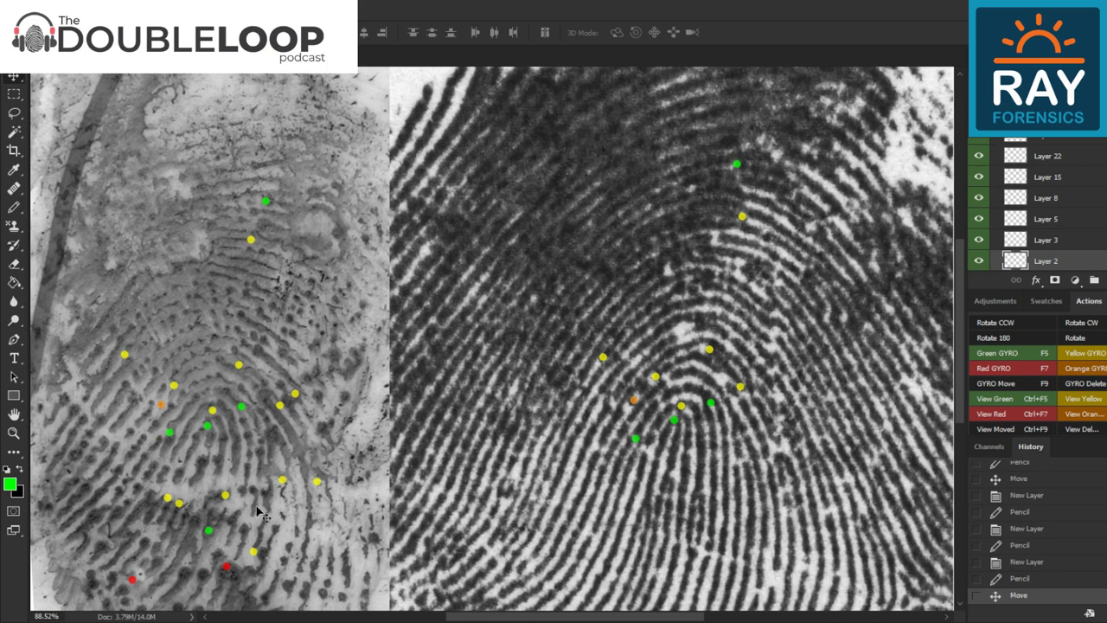
Add a Yellow GYRO dot in the ridges well below and slightly left of the right-hand print's core
key("shift+F5")
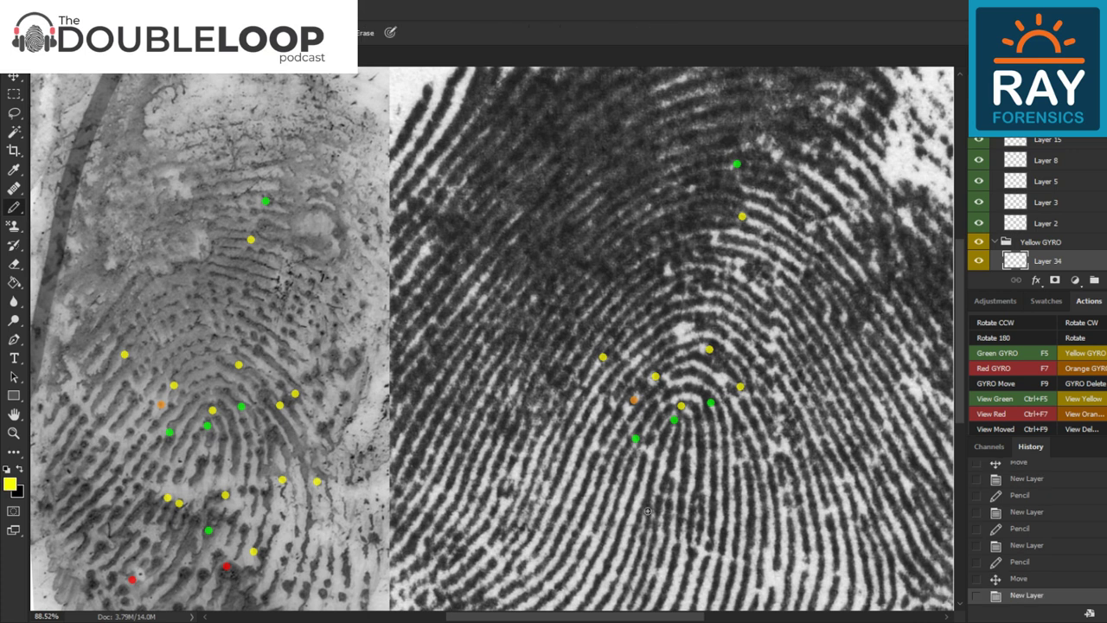
left_click(646, 507)
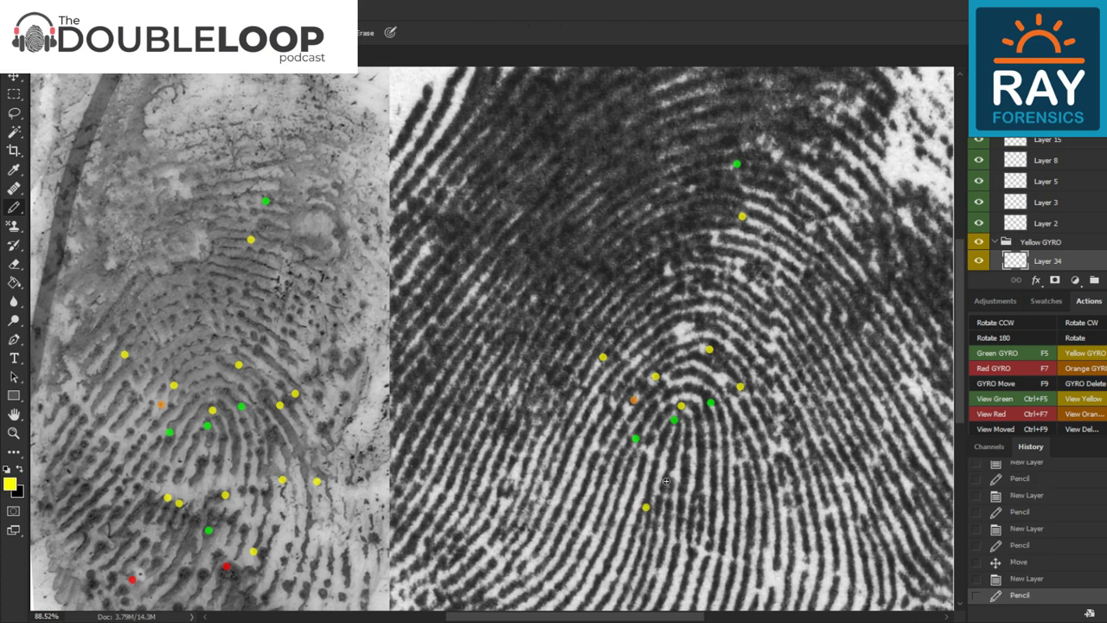
Add a Yellow GYRO dot in the ridges below the right-hand print's core, and move the matching yellow dot on the left-hand print up and right
key("ctrl+shift+alt+n")
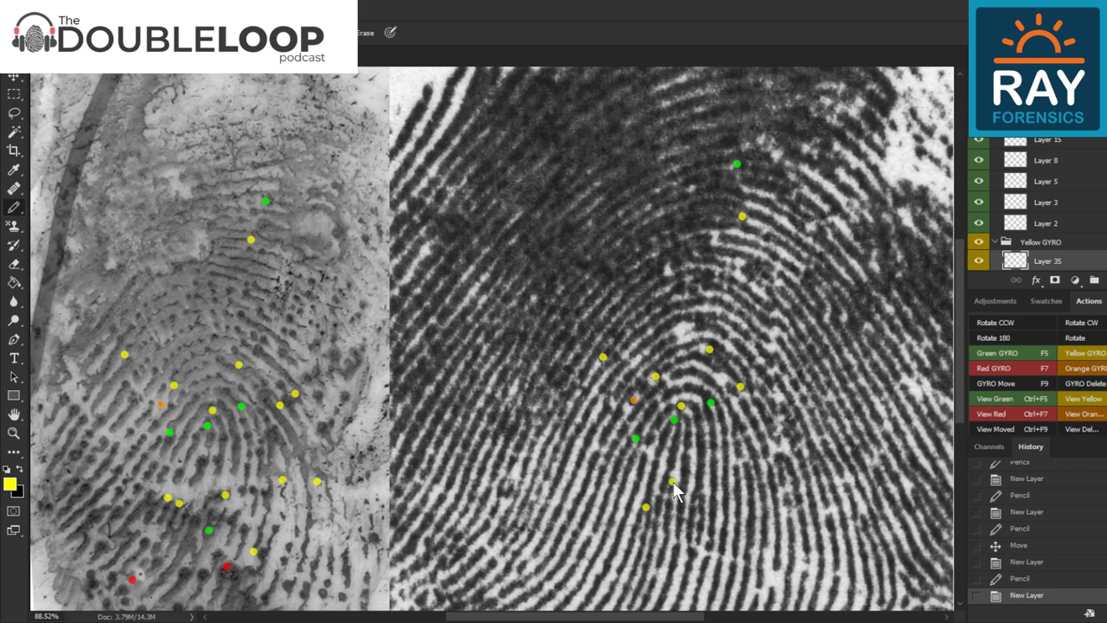
left_click(673, 481)
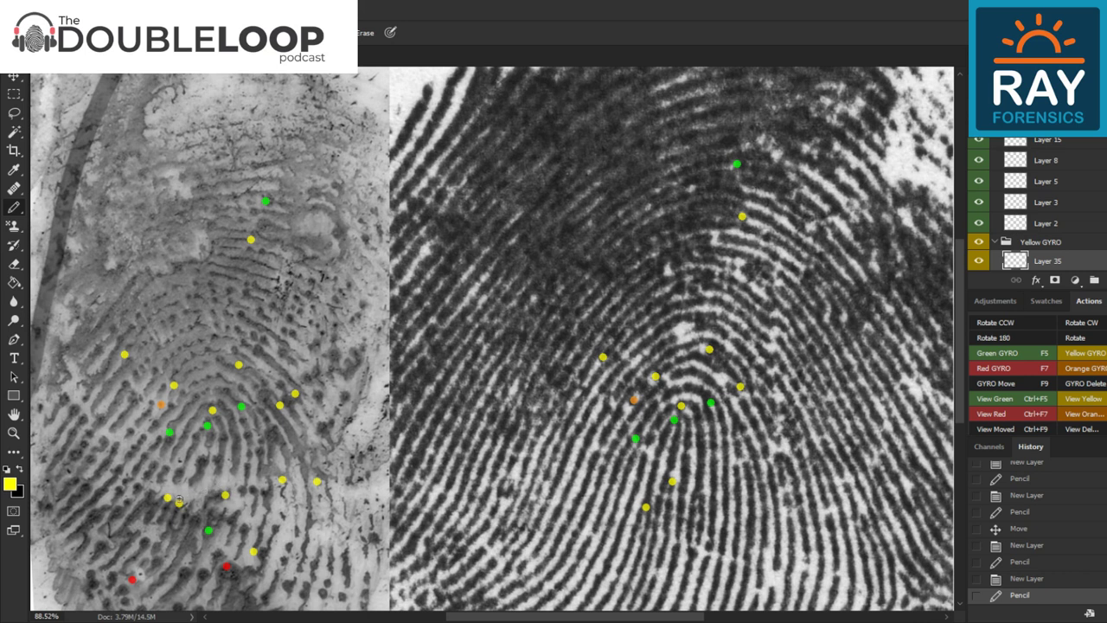
key("v")
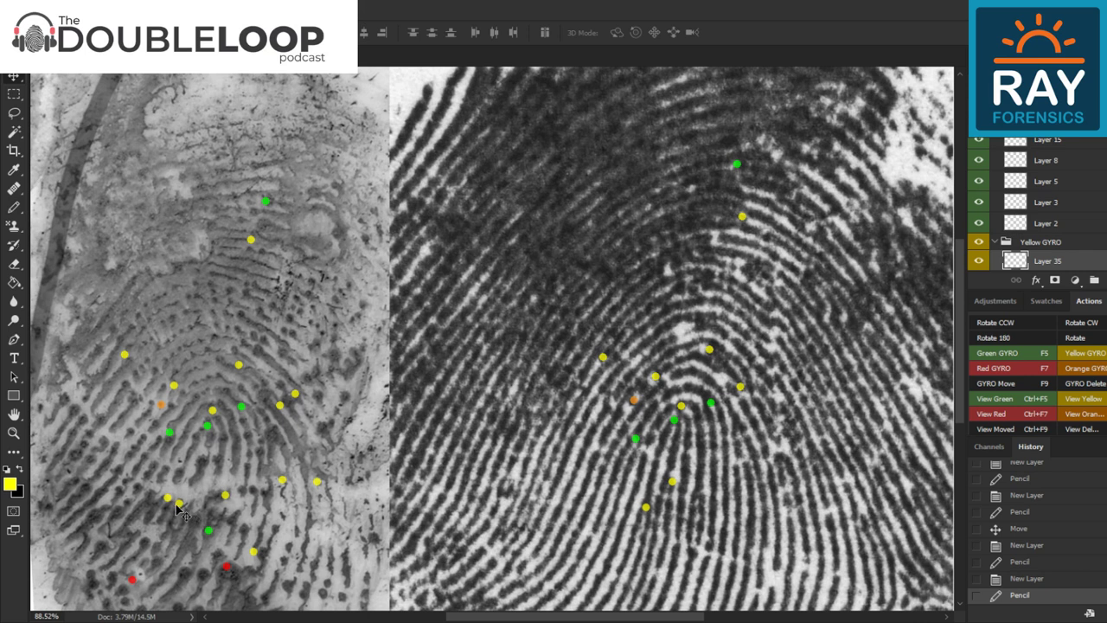
left_click_drag(179, 504, 200, 489)
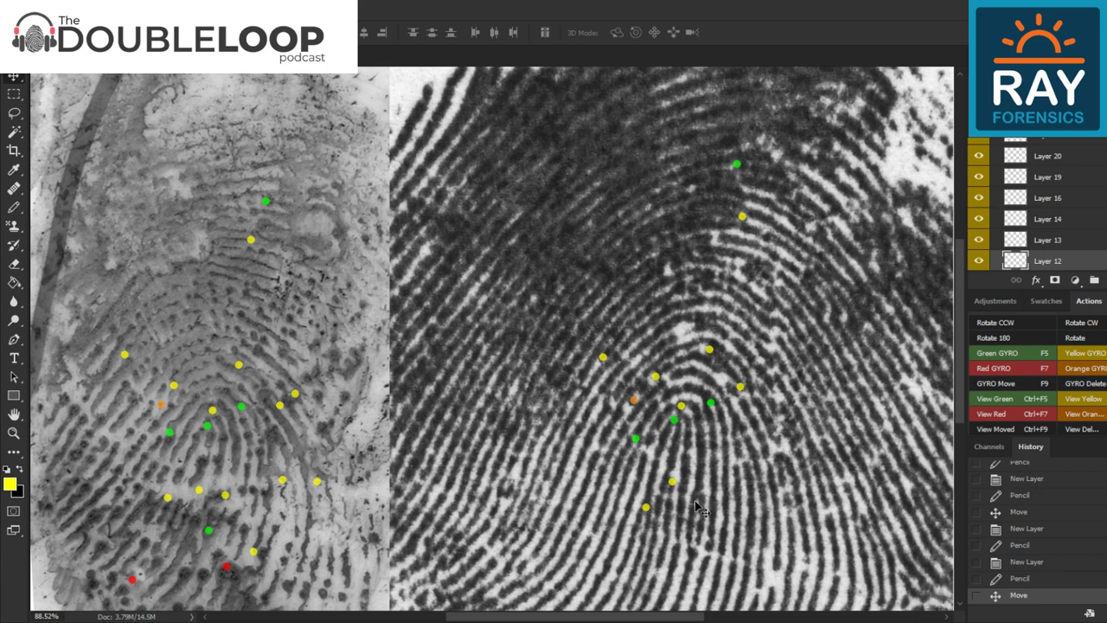
Mark two more minutiae below the right-hand print's core with a Yellow GYRO dot and a Green GYRO dot beneath it
key("F6")
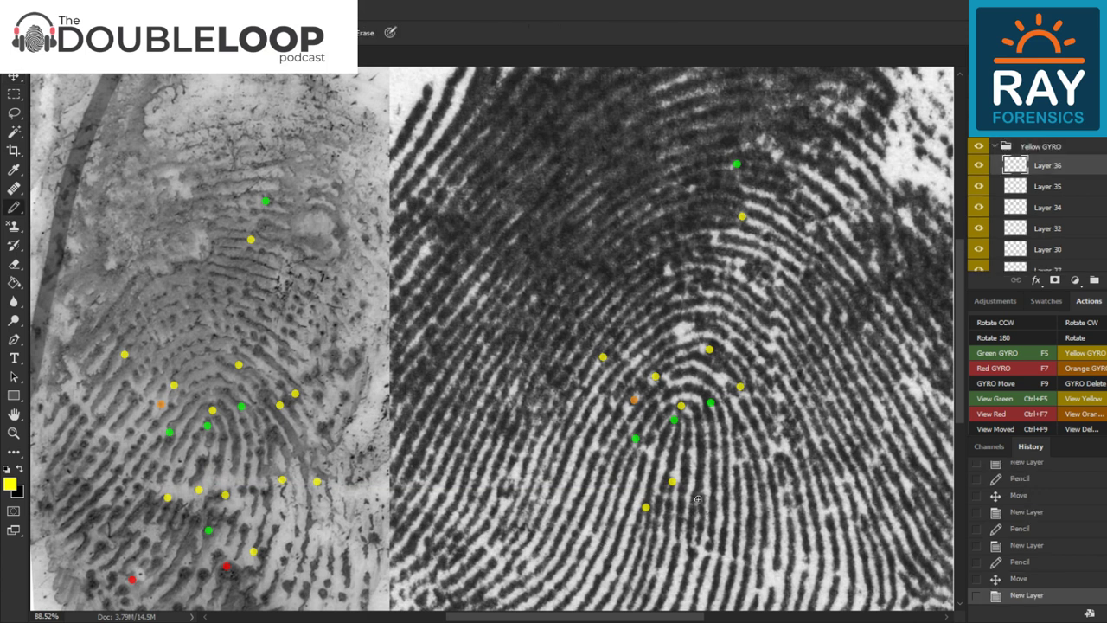
left_click(696, 498)
key("F5")
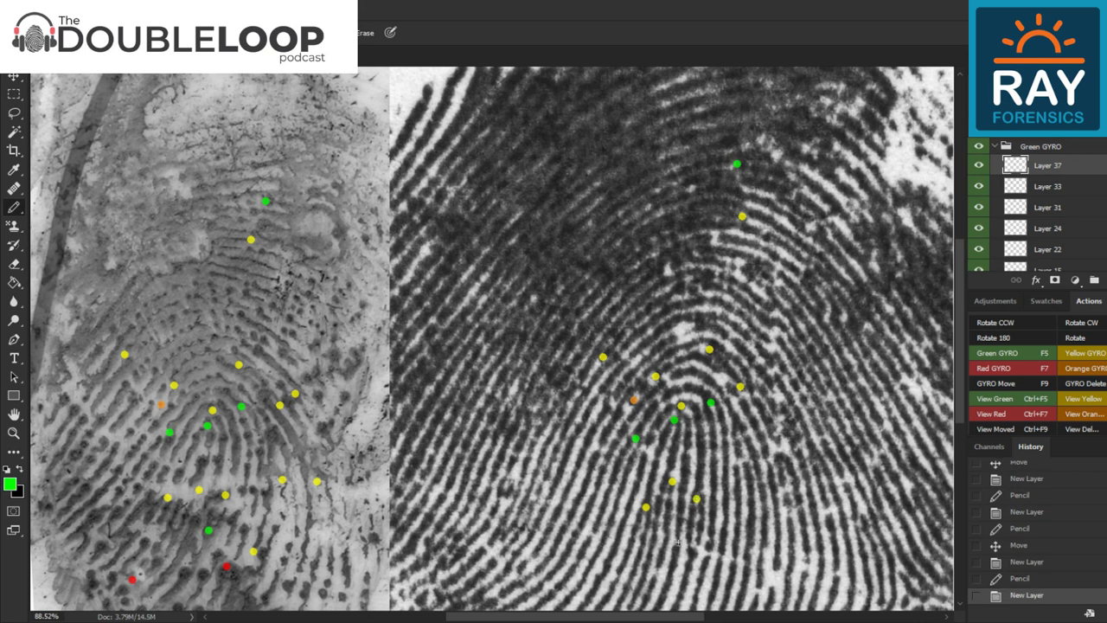
left_click(692, 544)
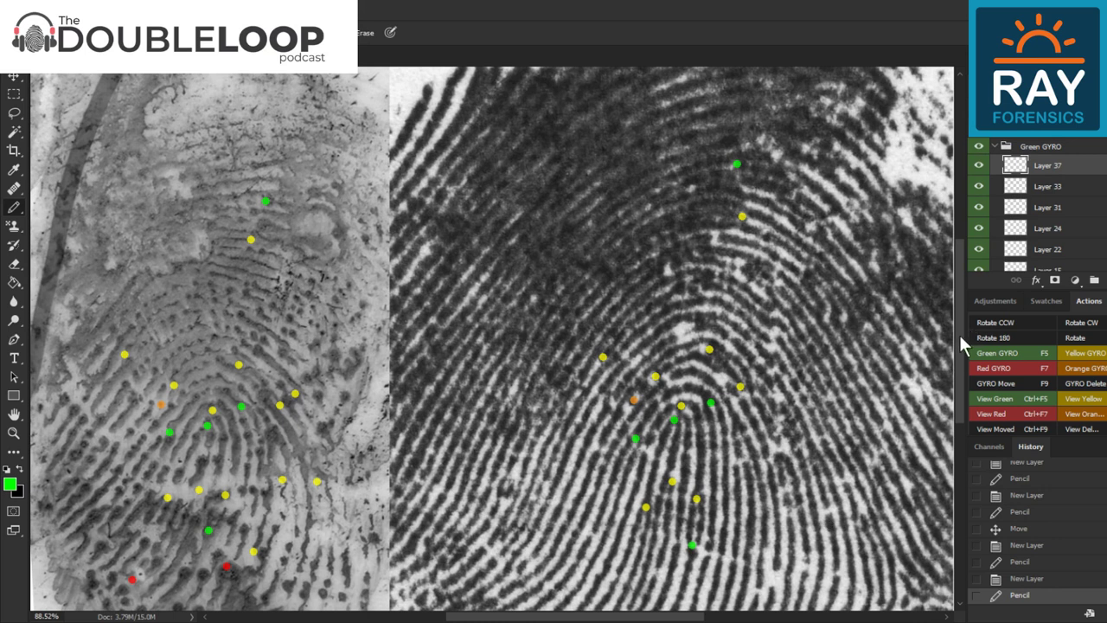
Delete the red dot below and right of the lowest green dot on the left-hand print
scroll(964, 346, "down", 3)
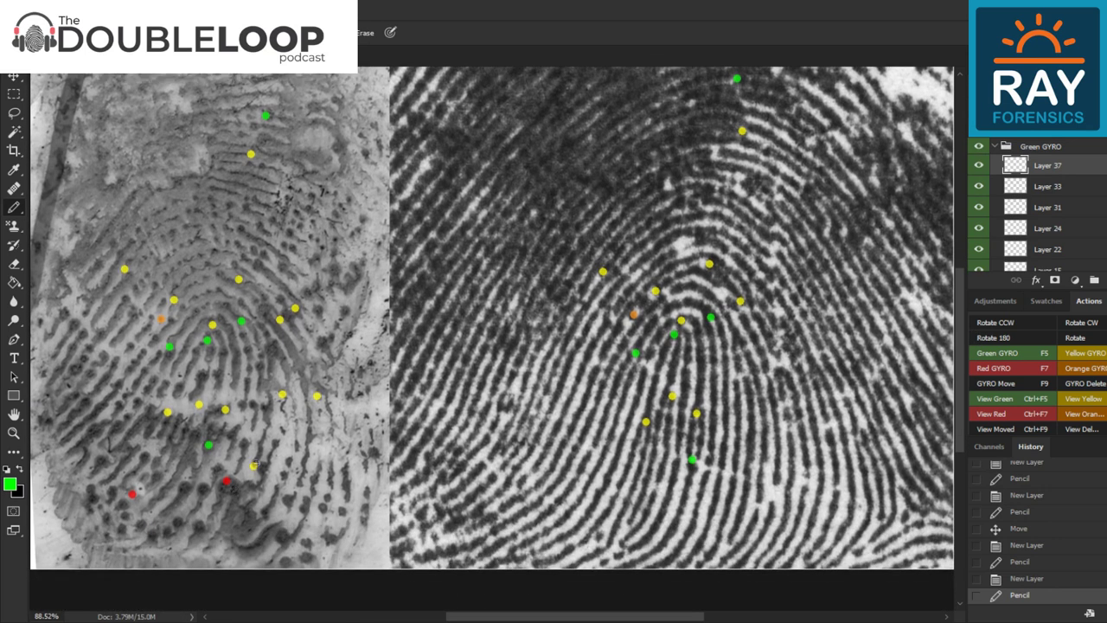
key("v")
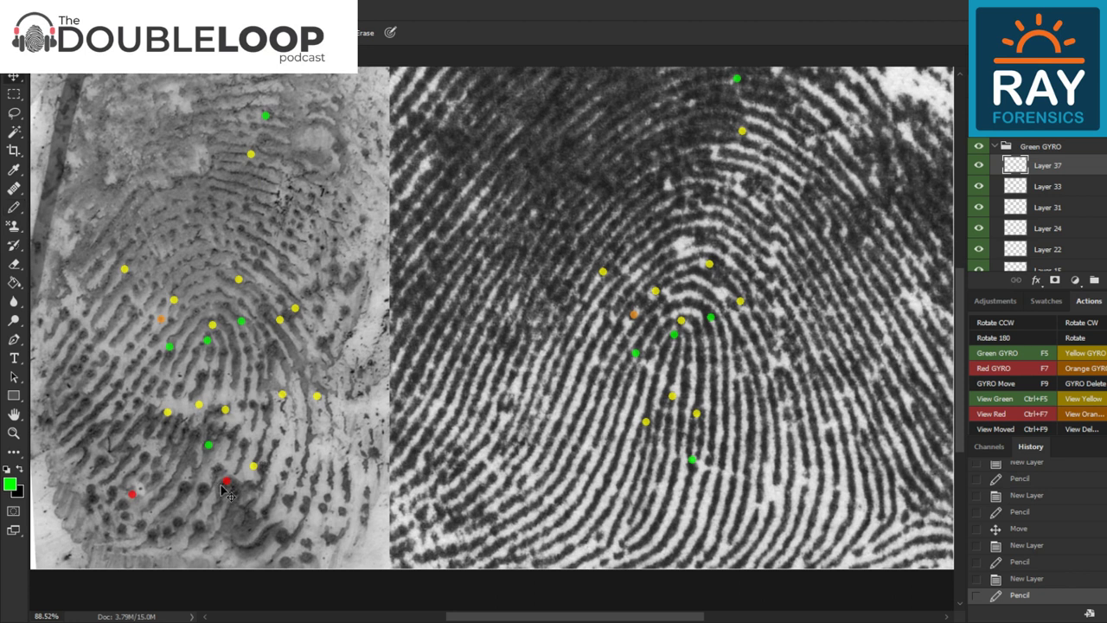
left_click(227, 481)
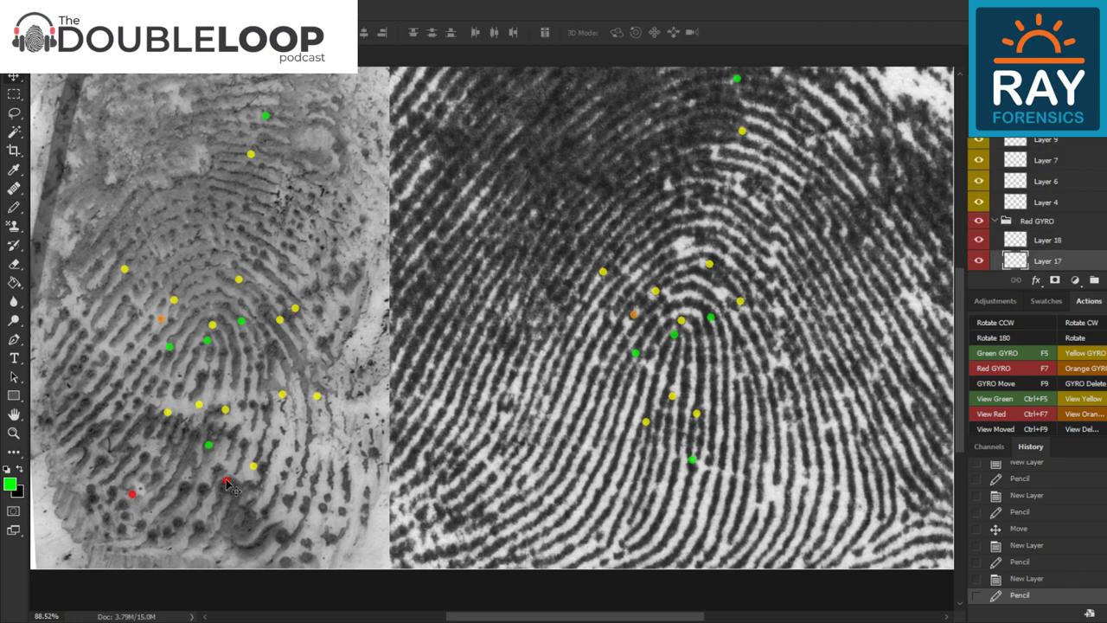
key("Delete")
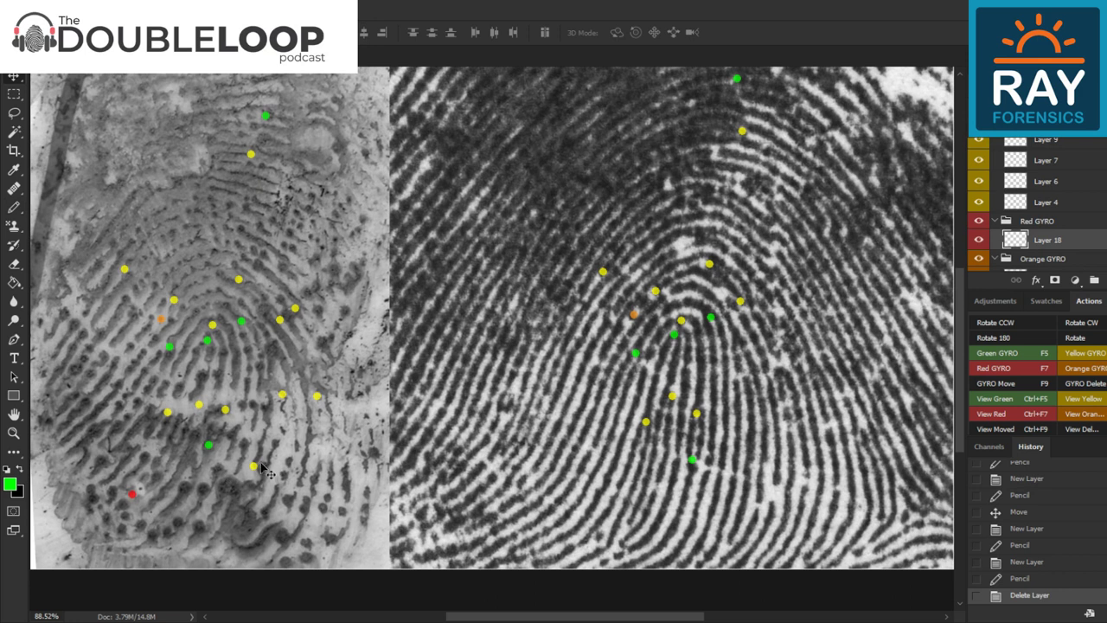
left_click(260, 474)
key("Delete")
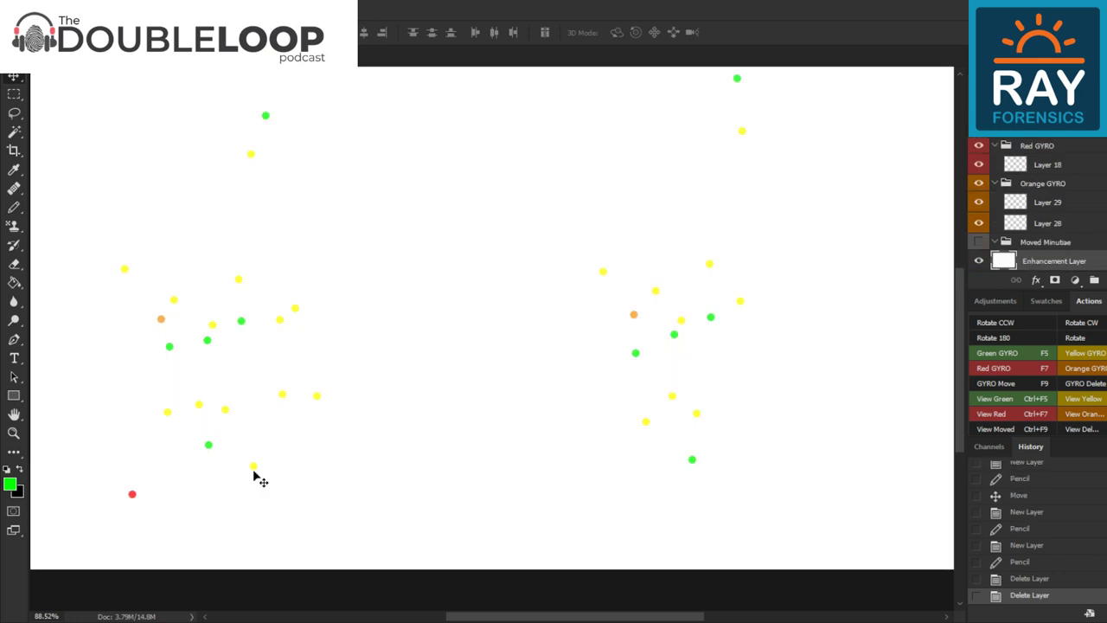
key("ctrl+z")
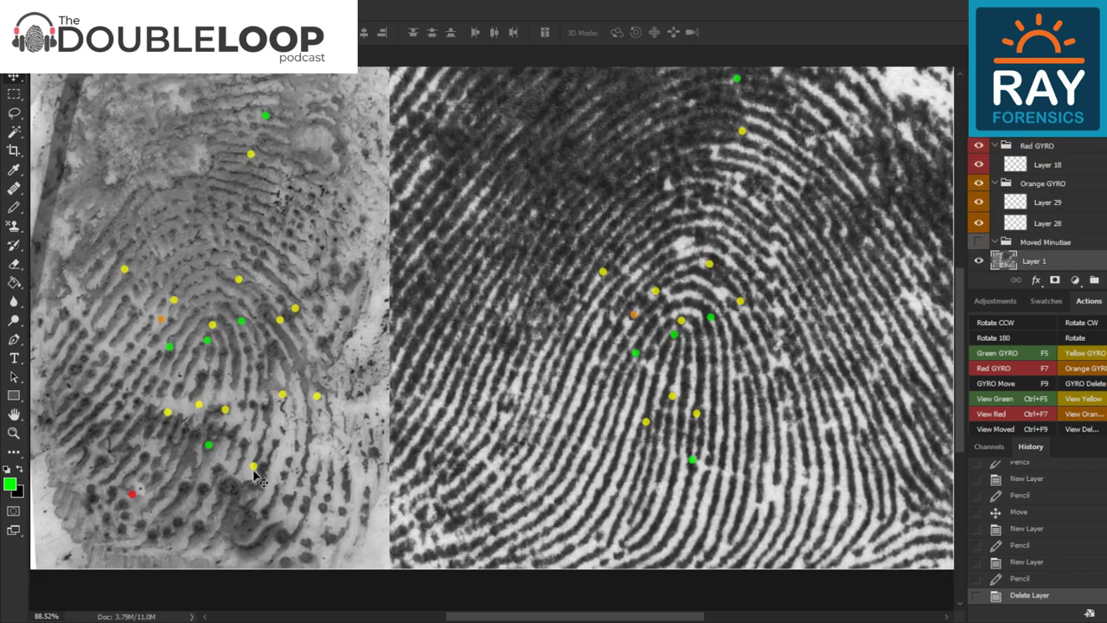
Delete the lowest yellow dot on the left-hand print, and add a Red GYRO dot low and left of the right-hand print's lowest green dot
left_click(253, 467)
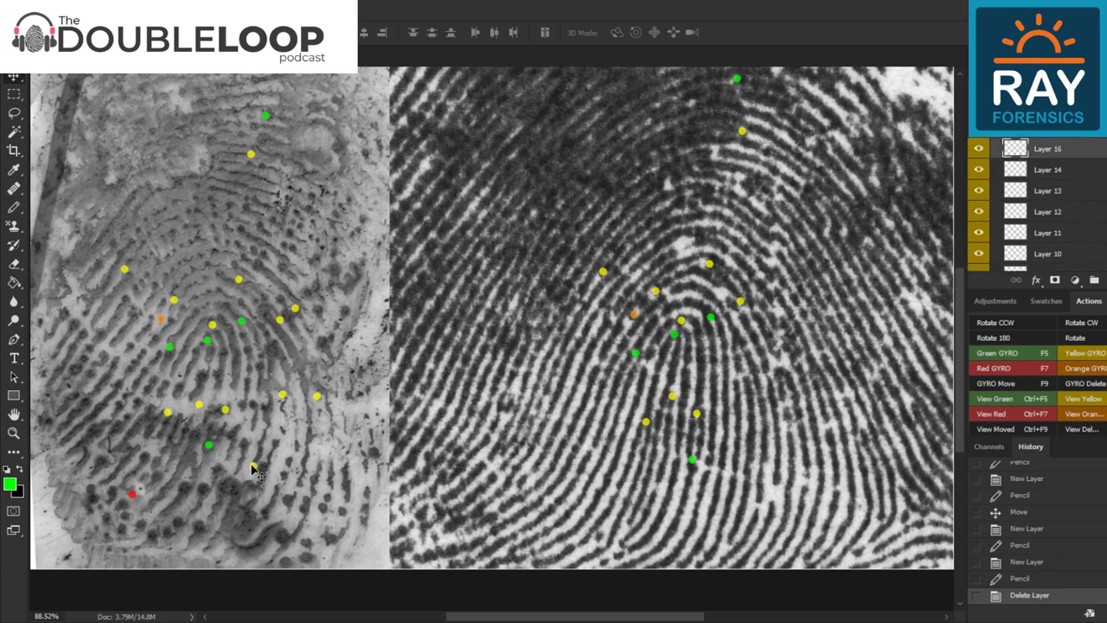
key("Delete")
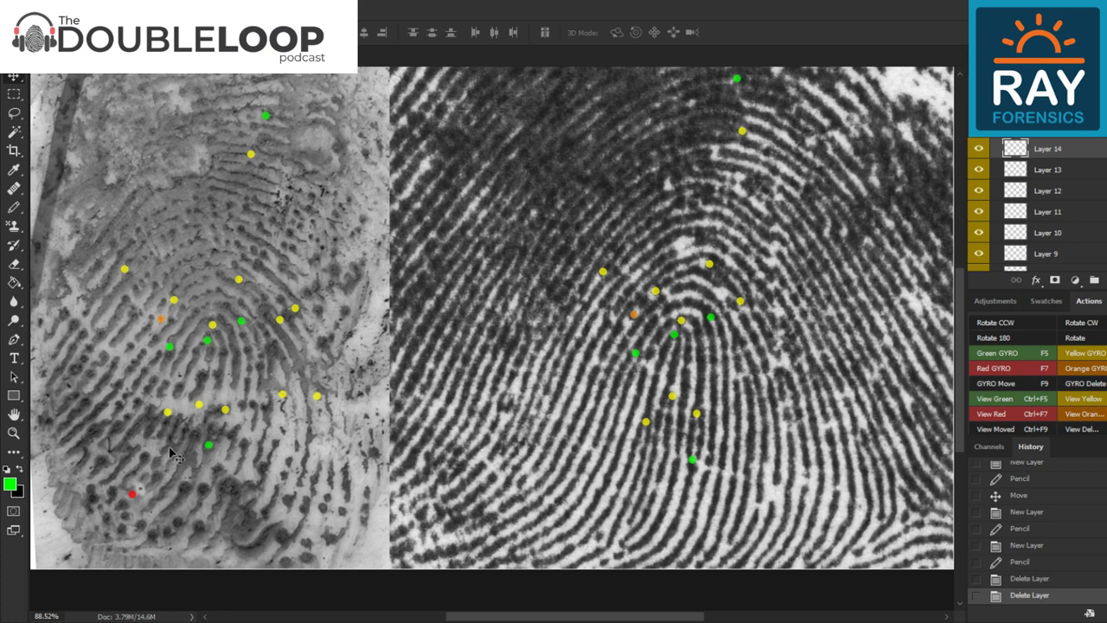
key("F7")
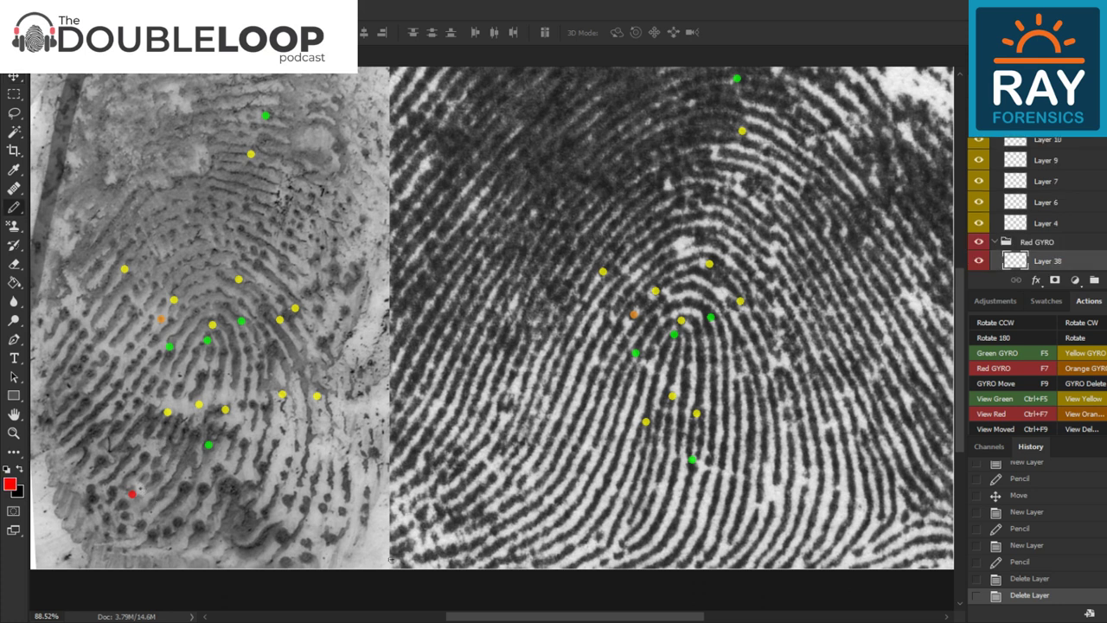
left_click(630, 523)
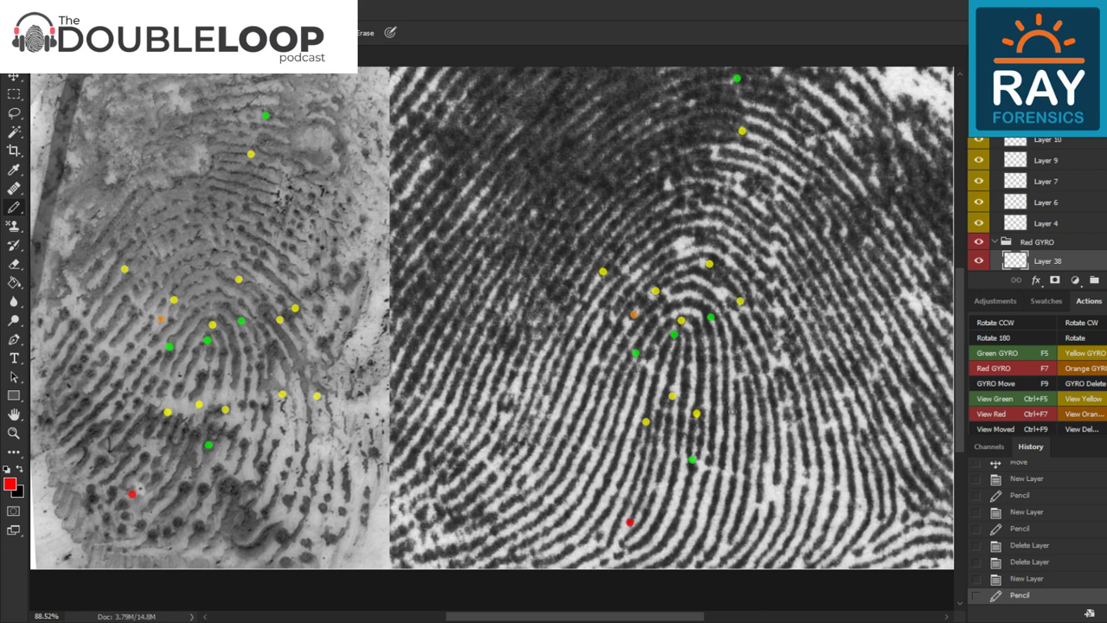
Add three Yellow GYRO dots on the right-hand print: two lower right of the core and one beside the yellow dot just right of it
key("F6")
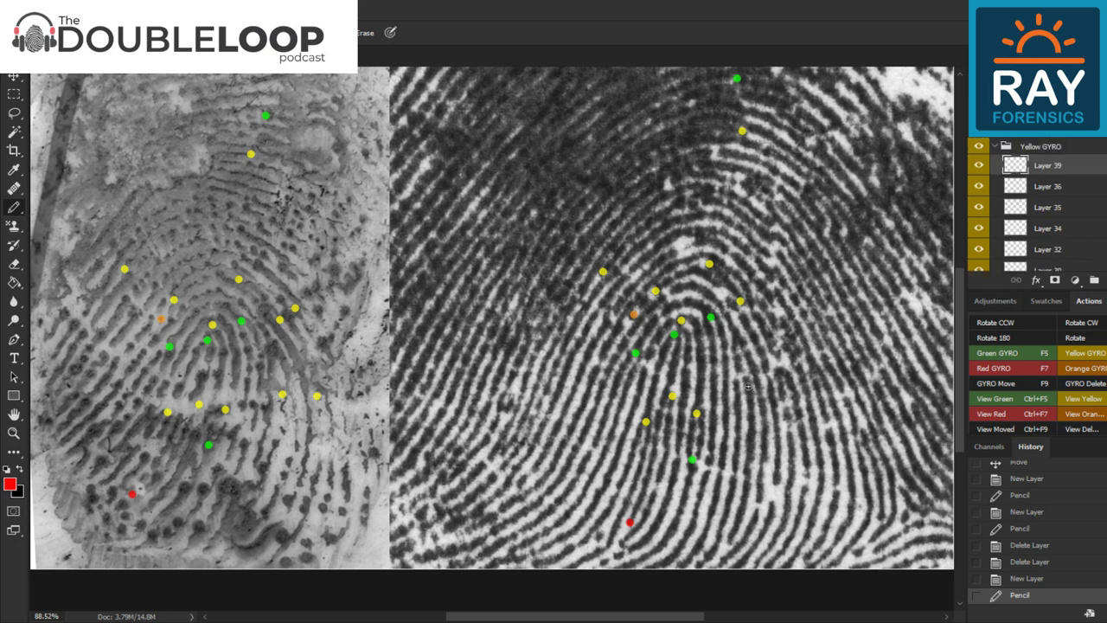
left_click(746, 379)
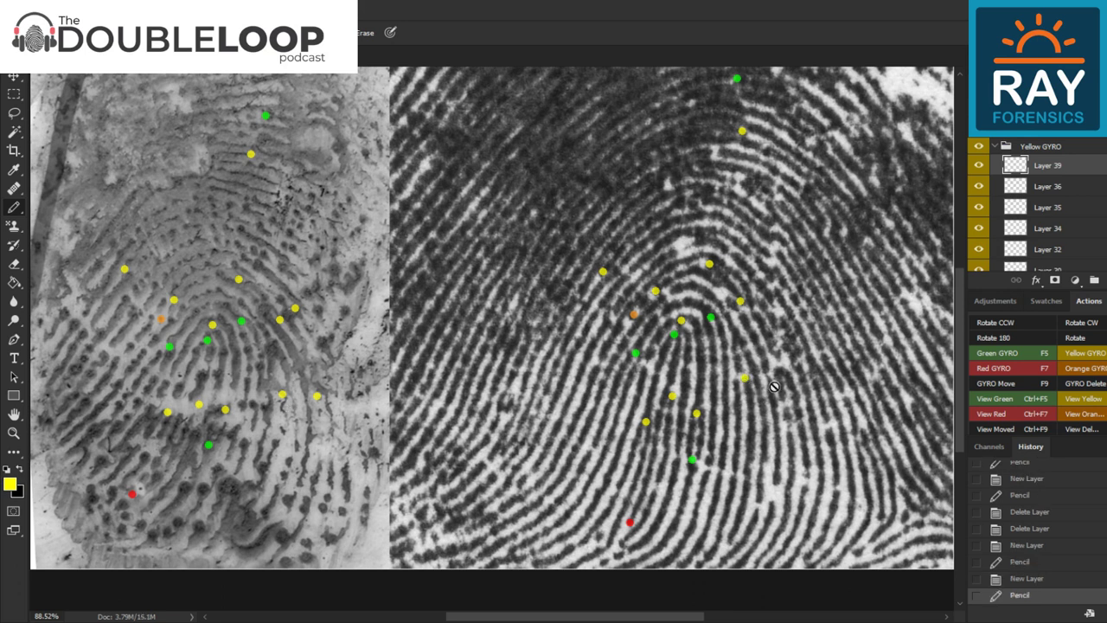
key("F6")
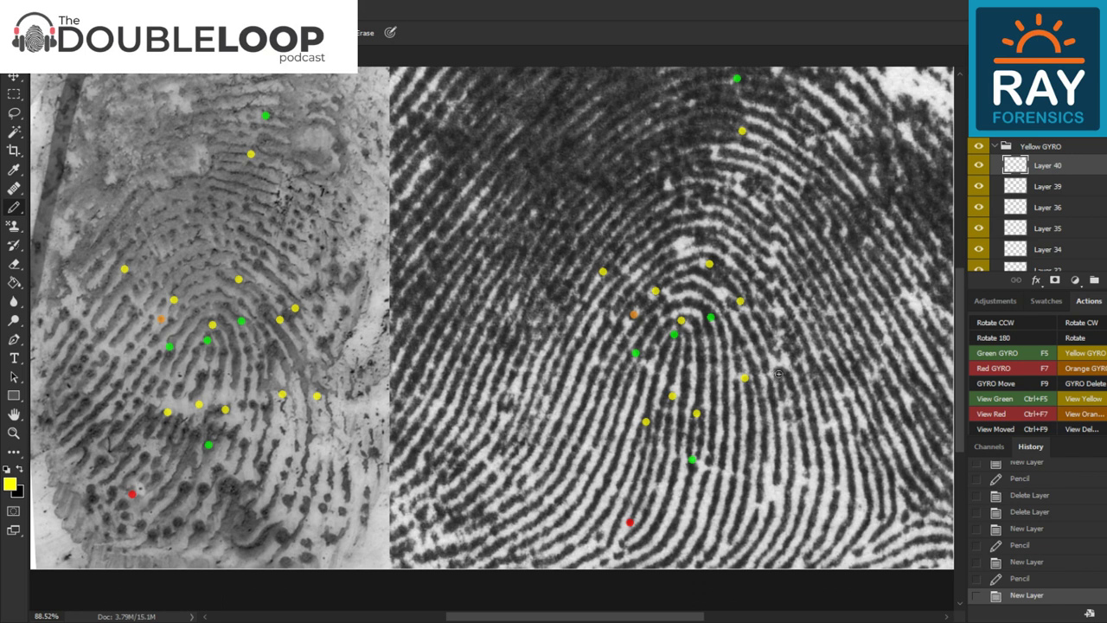
left_click(778, 373)
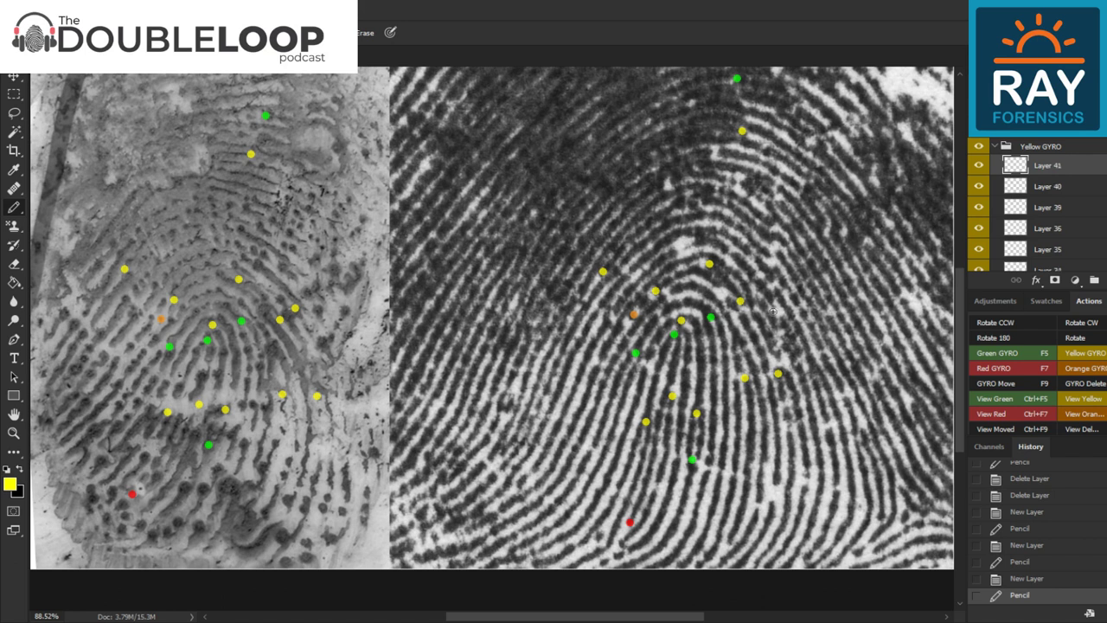
key("ctrl+shift+alt+n")
left_click(758, 297)
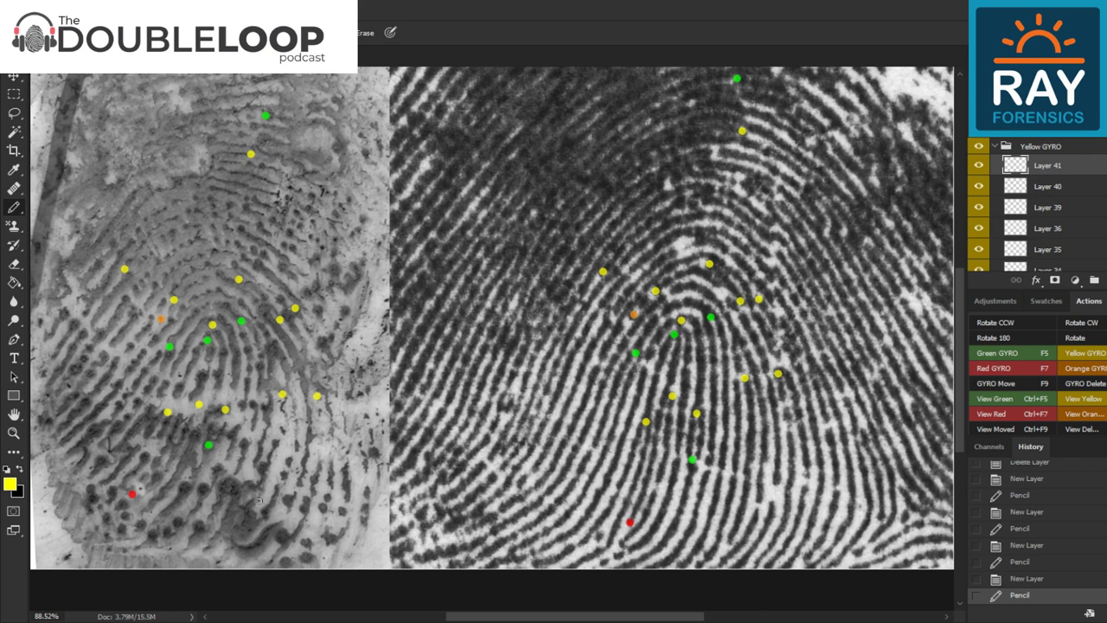
scroll(258, 499, "down", 1)
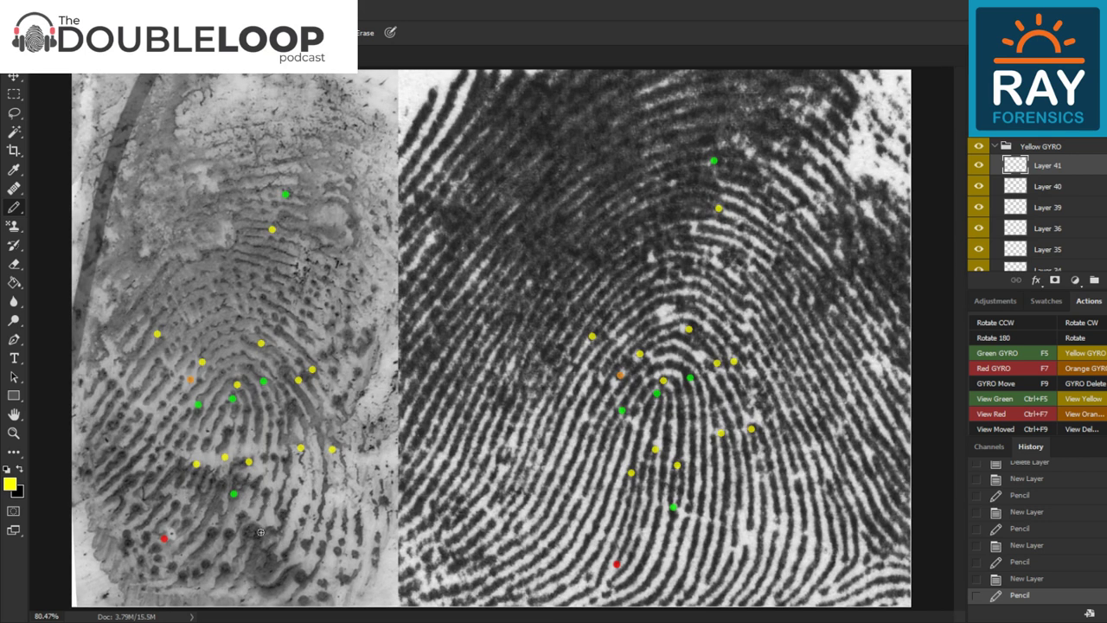